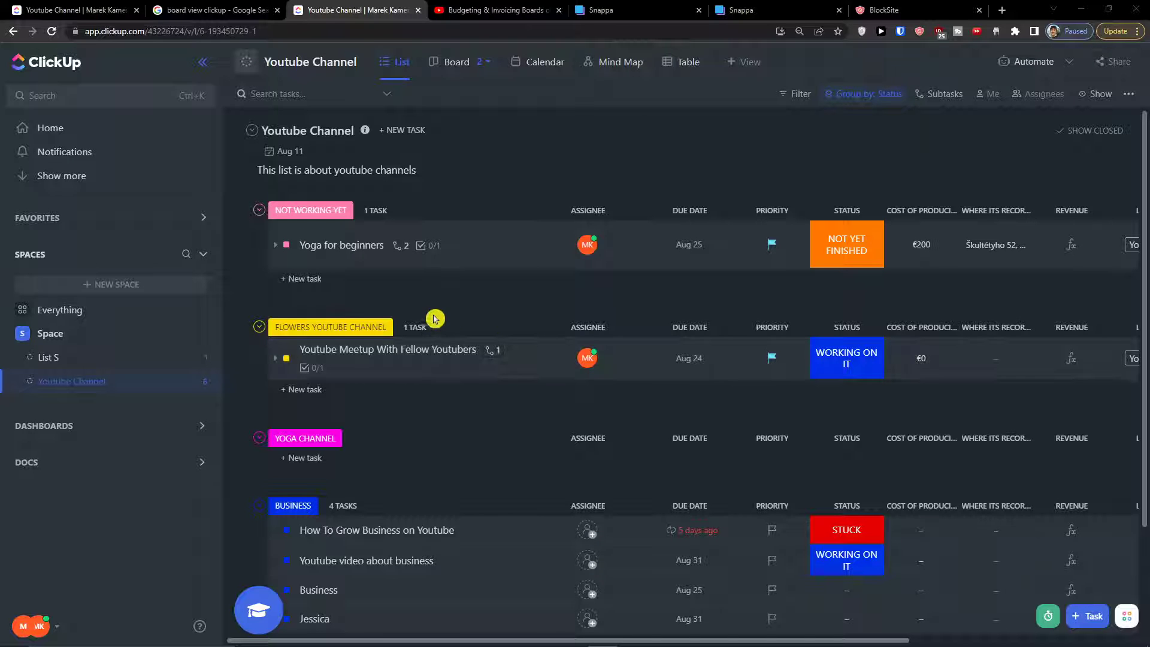
- Add a Gantt view that lays the list's six tasks out across August–September
{"action": "scroll", "coordinate": [431, 310], "scroll_direction": "down", "scroll_amount": 2}
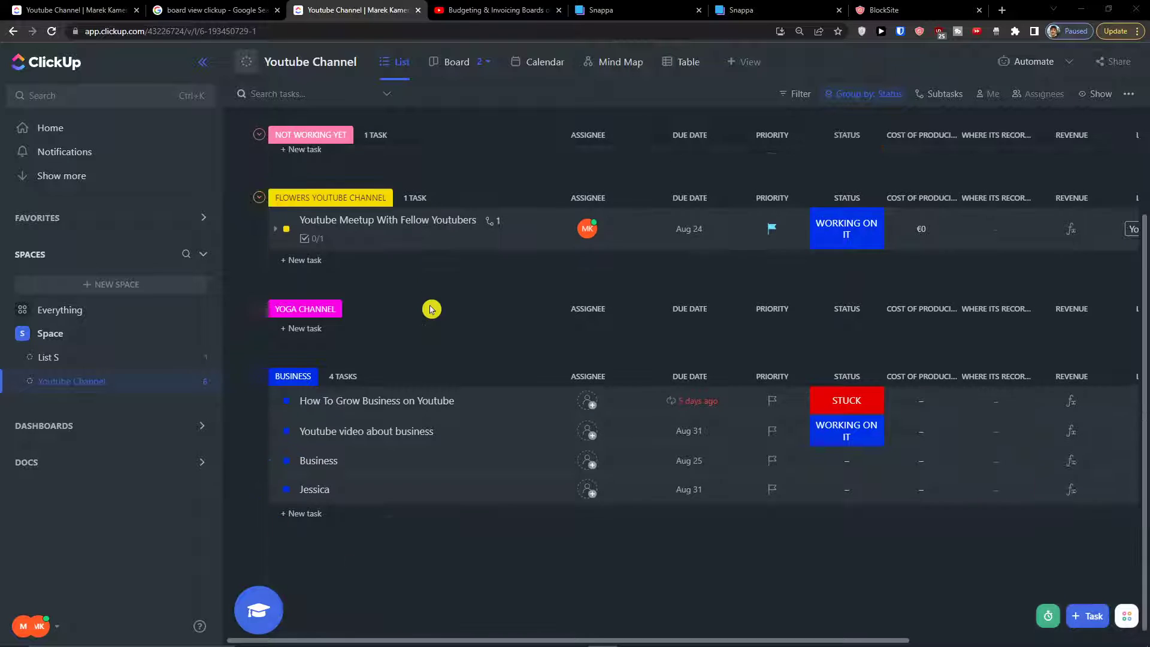
{"action": "scroll", "coordinate": [430, 308], "scroll_direction": "up", "scroll_amount": 2}
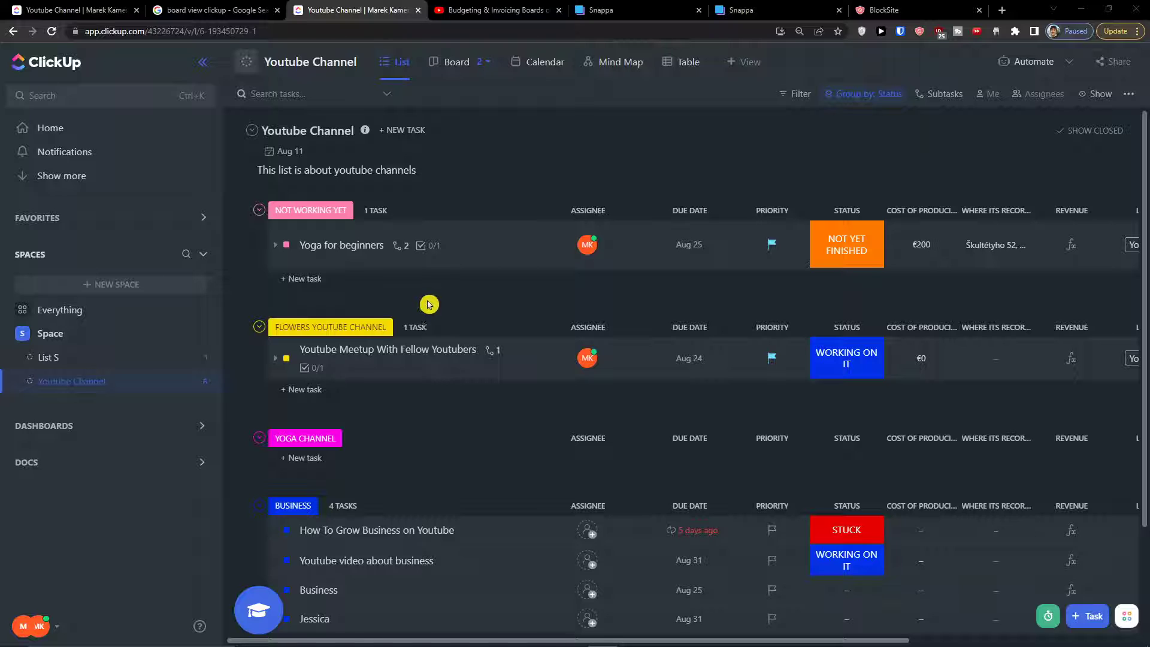
{"action": "scroll", "coordinate": [429, 304], "scroll_direction": "down", "scroll_amount": 2}
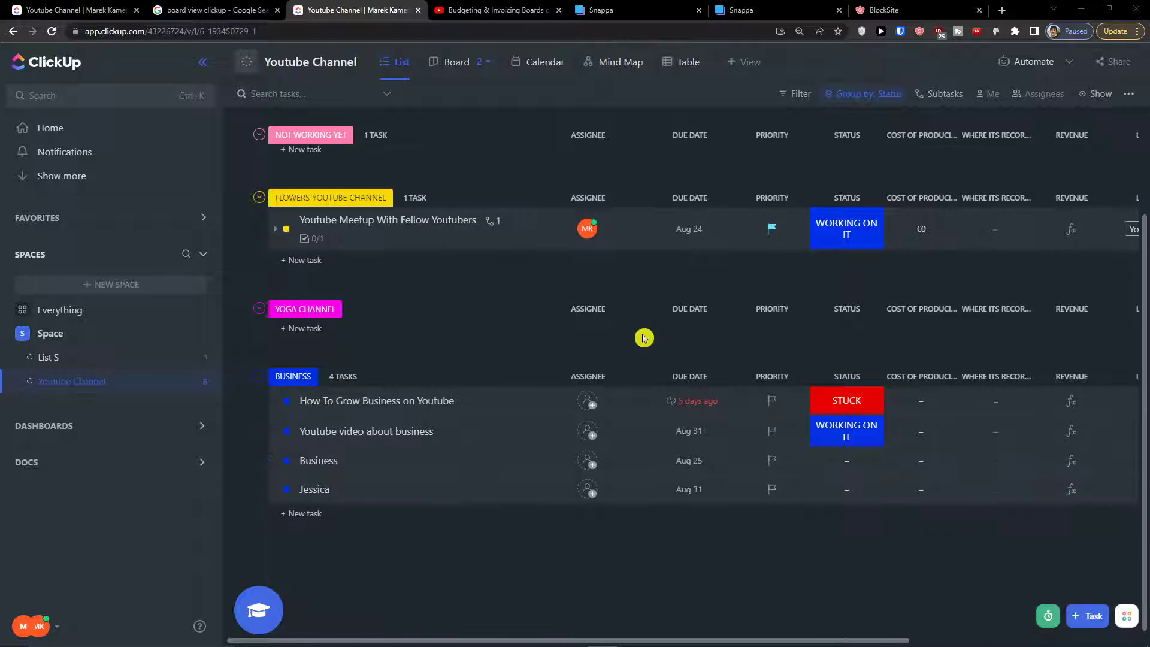
{"action": "scroll", "coordinate": [641, 329], "scroll_direction": "up", "scroll_amount": 2}
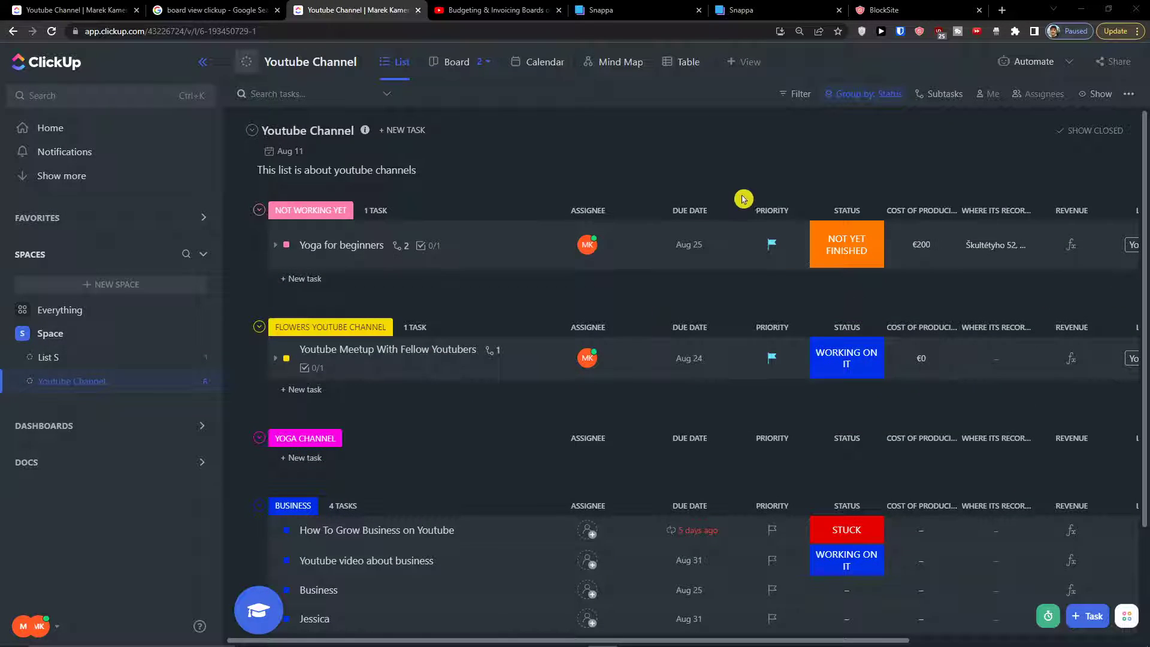
{"action": "left_click", "coordinate": [756, 69]}
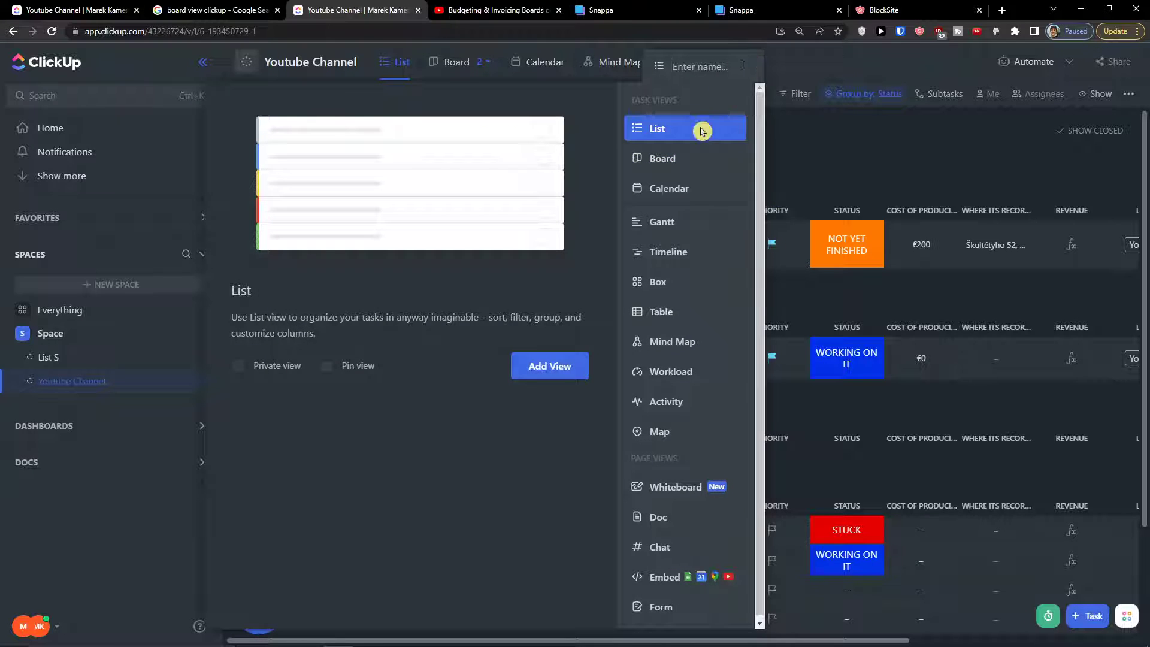
{"action": "left_click", "coordinate": [686, 223]}
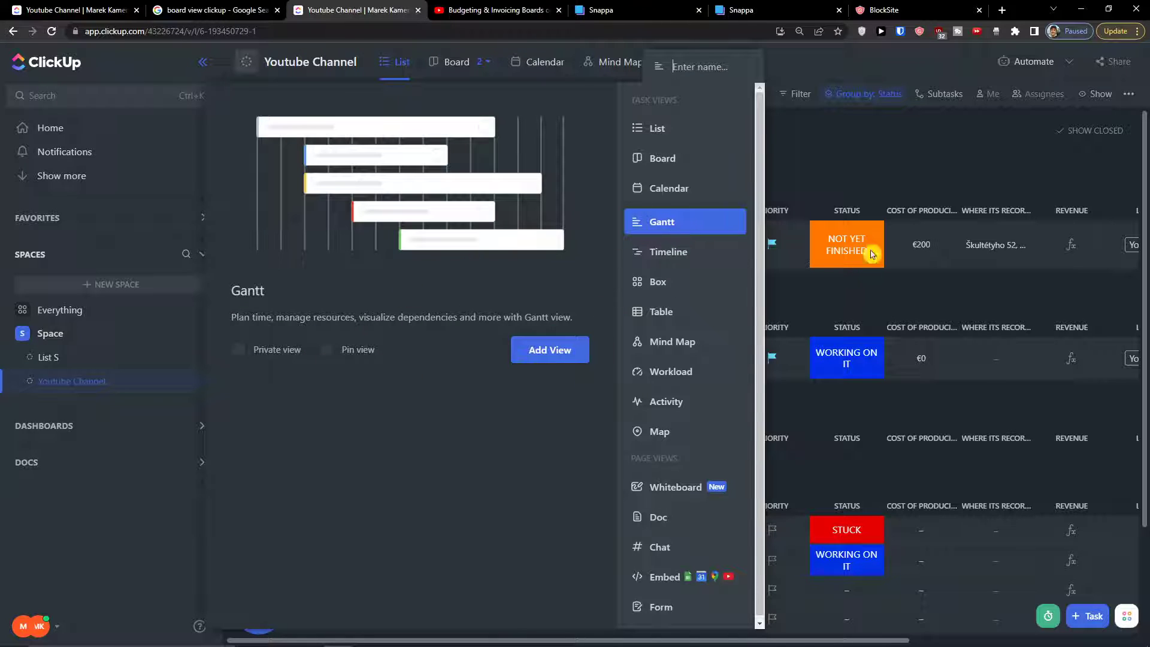
{"action": "left_click", "coordinate": [561, 351]}
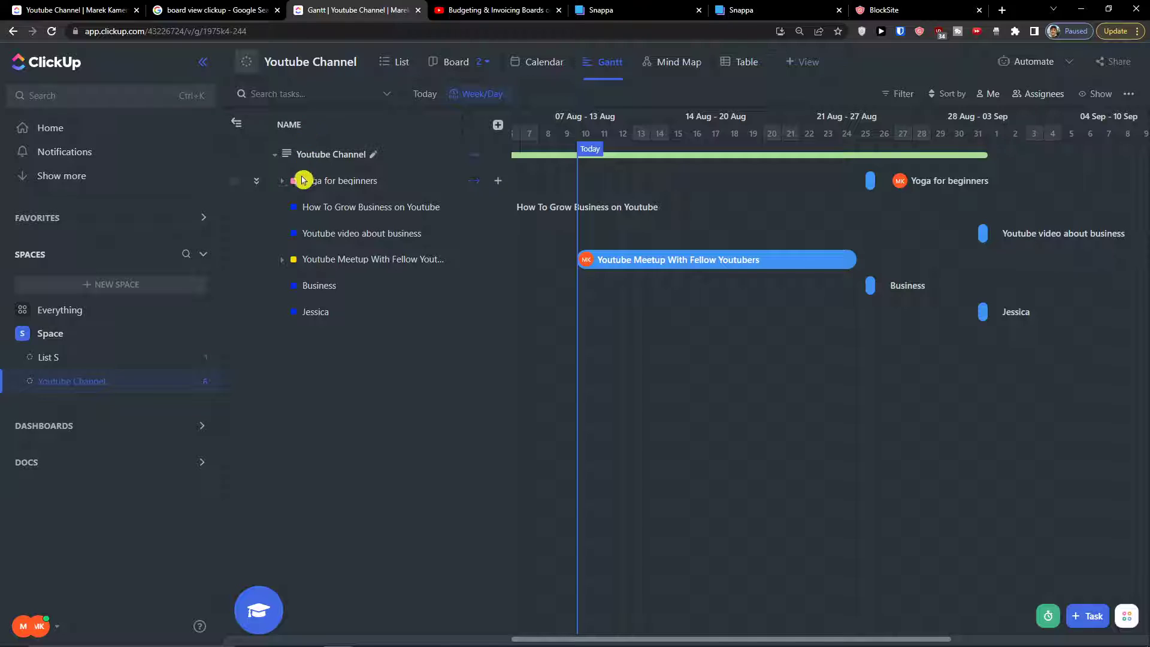
- Expand and collapse the Yoga for beginners and Youtube Meetup subtasks, then hide and restore the task panel
{"action": "left_click", "coordinate": [283, 181]}
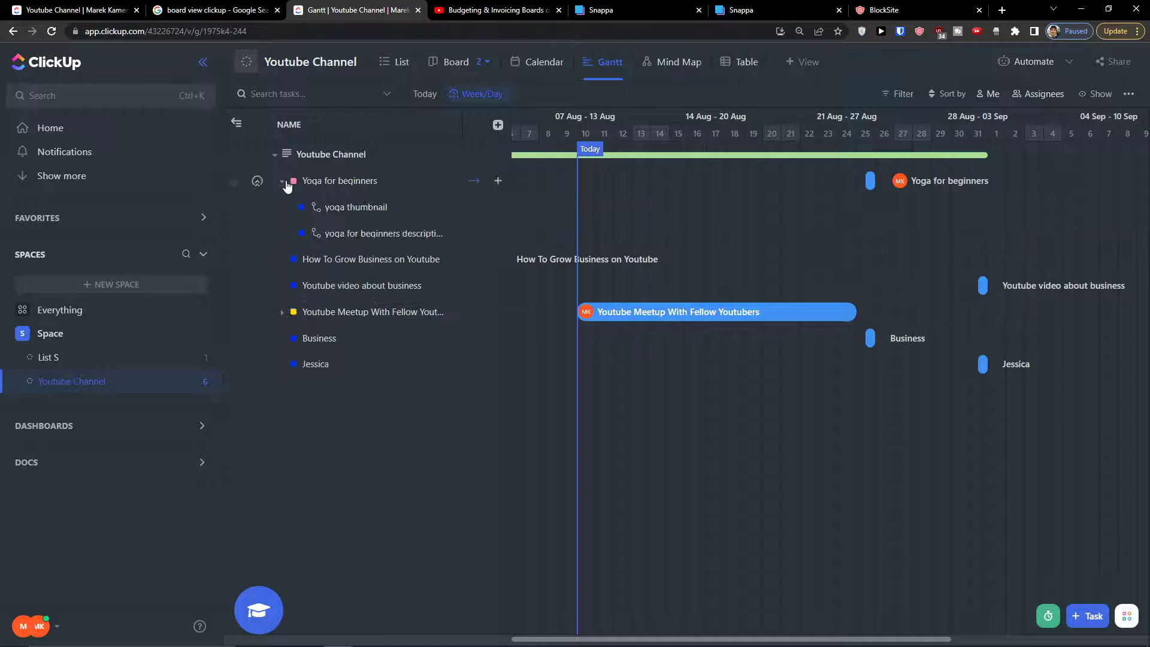
{"action": "left_click", "coordinate": [283, 180]}
{"action": "left_click", "coordinate": [282, 261]}
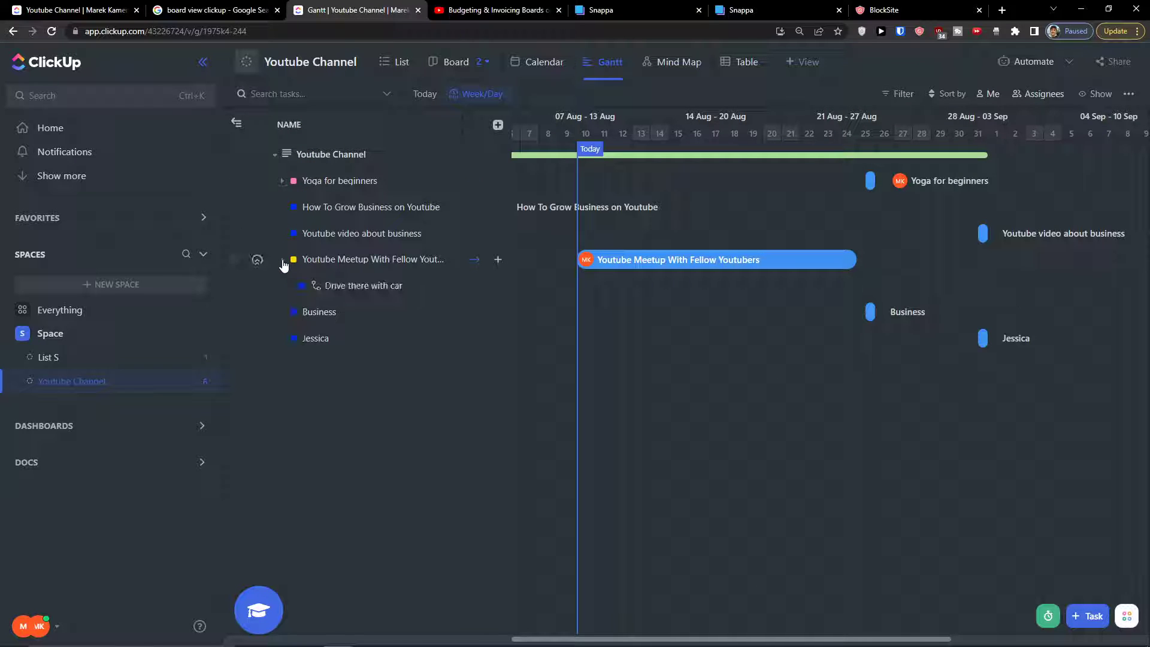
{"action": "left_click", "coordinate": [282, 260]}
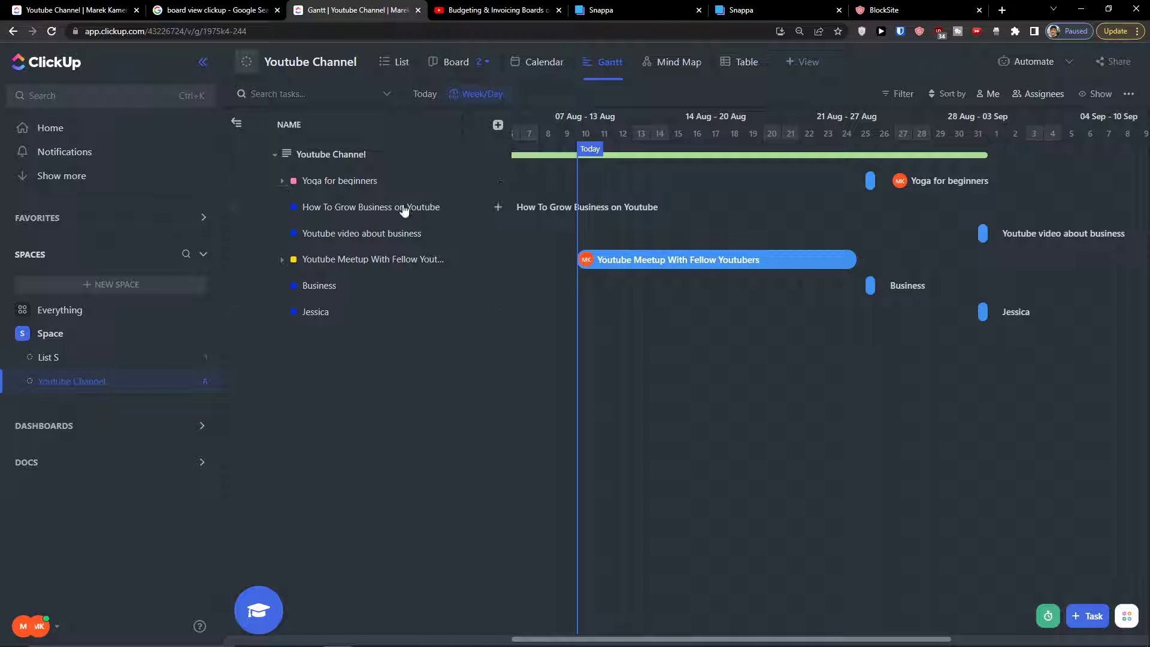
{"action": "left_click", "coordinate": [236, 126]}
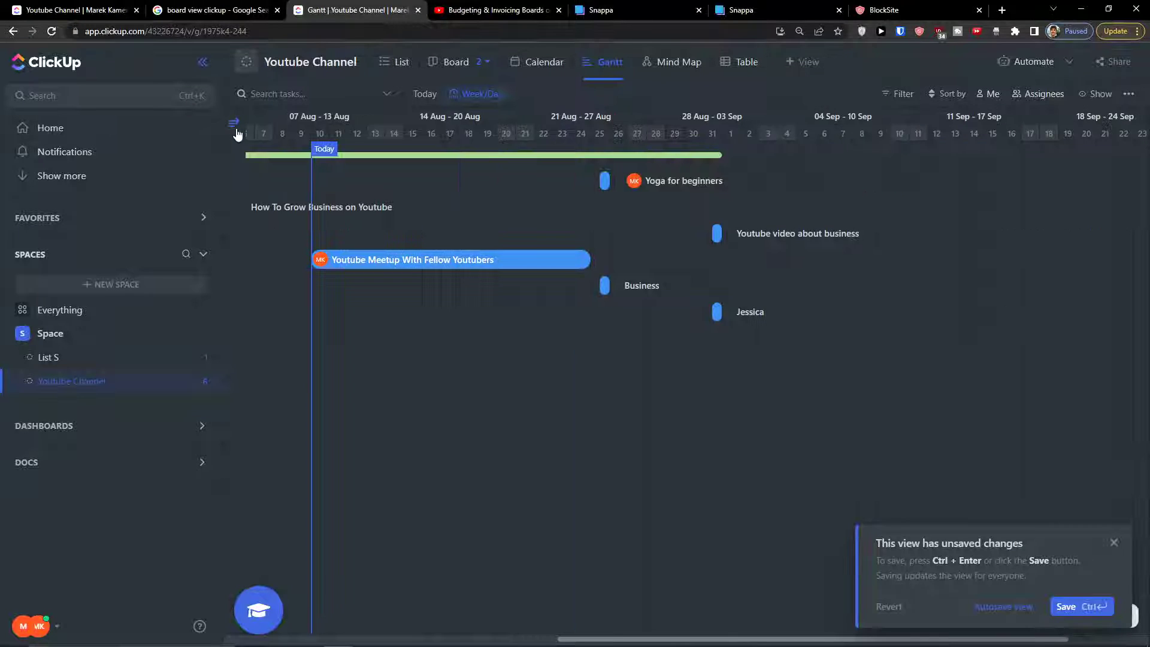
{"action": "left_click", "coordinate": [297, 133]}
- Toggle the Youtube Channel group, preview a task's details, and bring up the addable columns list
{"action": "left_click", "coordinate": [276, 155]}
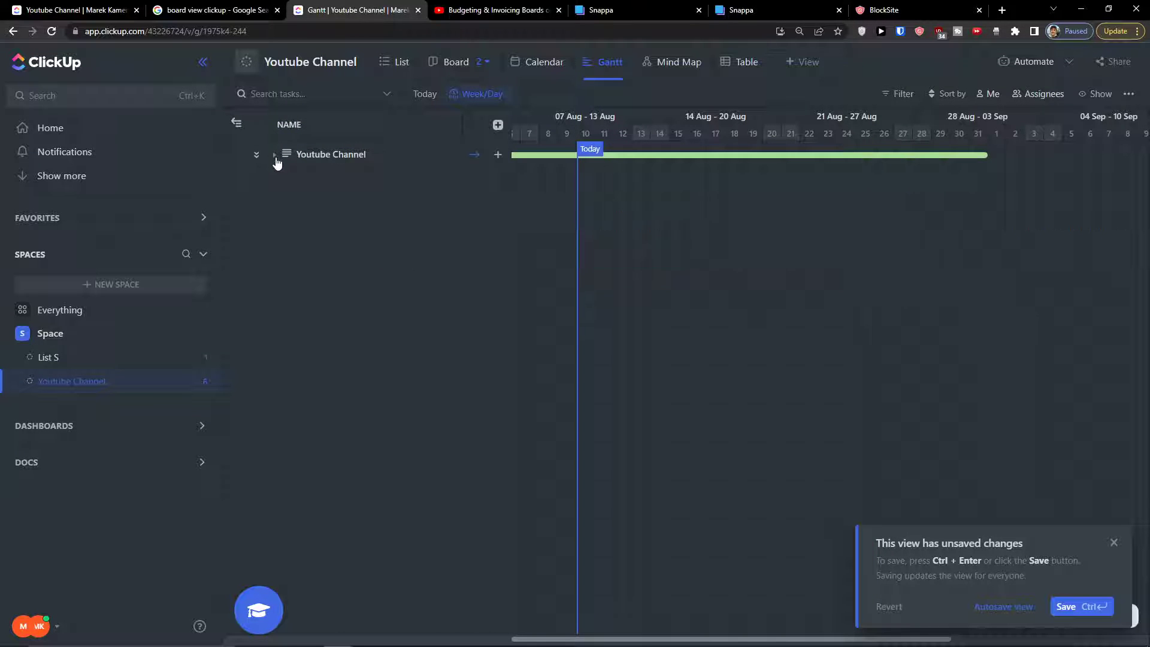
{"action": "left_click", "coordinate": [276, 157]}
{"action": "left_click", "coordinate": [276, 157]}
{"action": "left_click", "coordinate": [275, 156]}
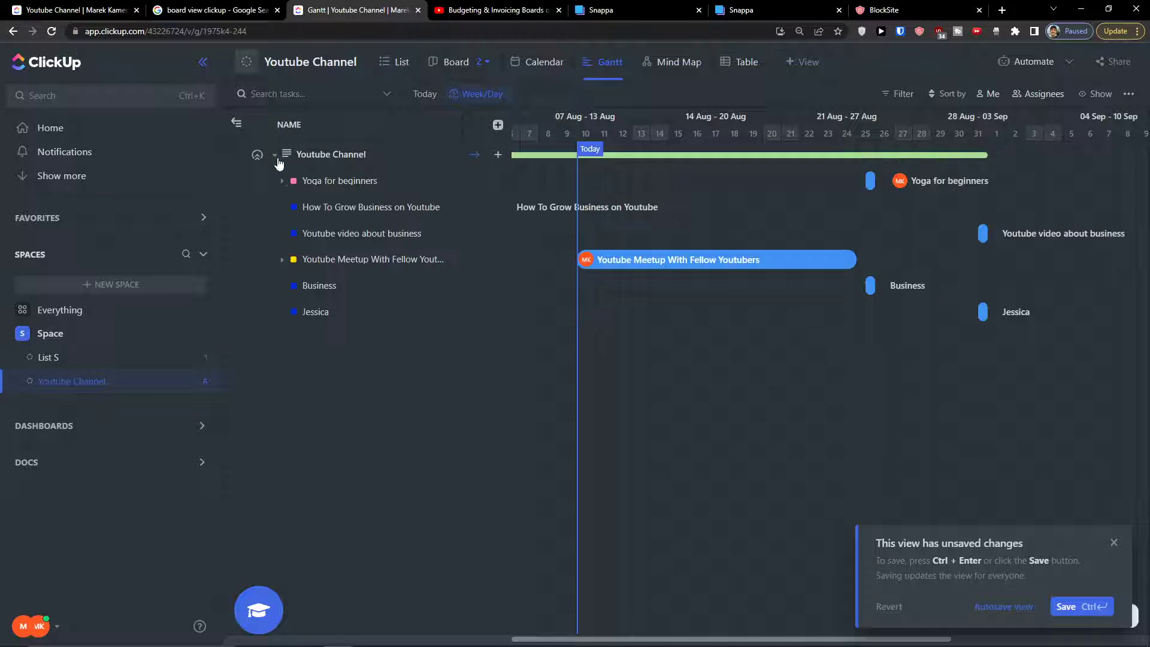
{"action": "left_click", "coordinate": [309, 211]}
{"action": "left_click", "coordinate": [1113, 75]}
{"action": "left_click", "coordinate": [499, 129]}
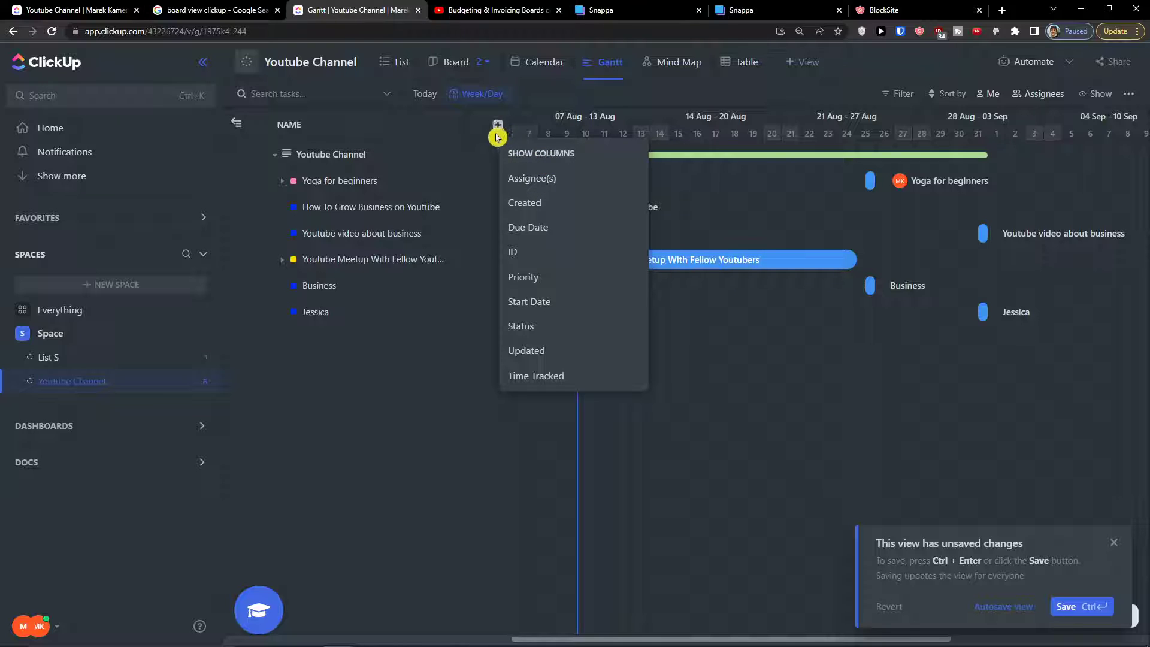
- Close the column list, jump the timeline to today, and keep the Week/Day timescale
{"action": "left_click", "coordinate": [446, 333]}
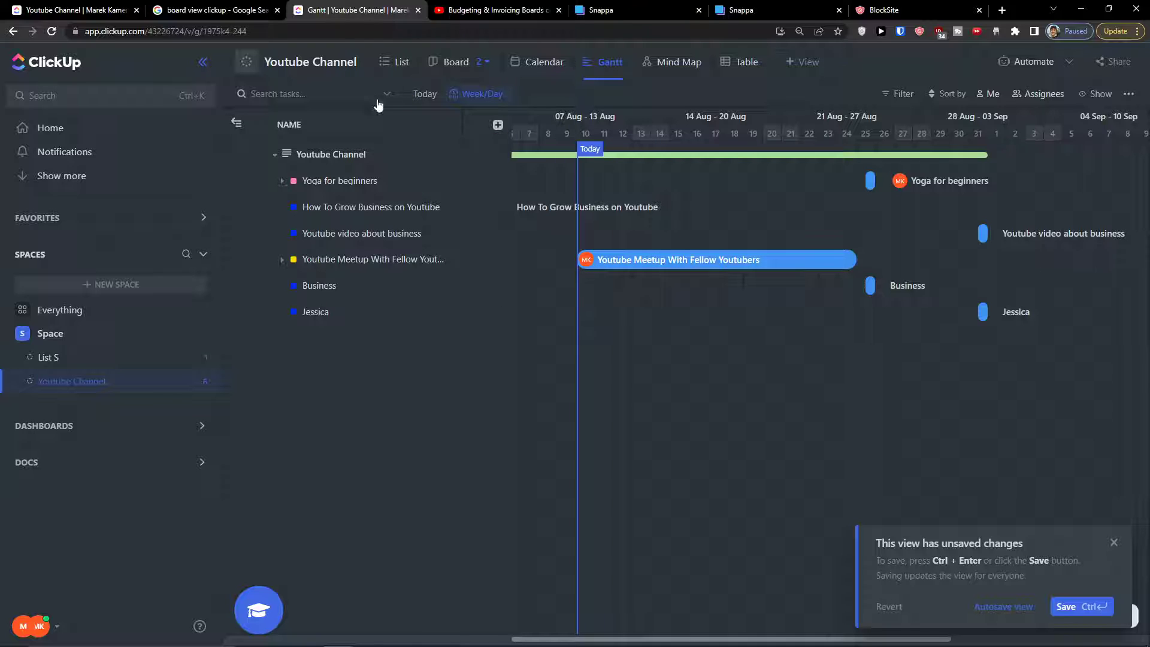
{"action": "left_click", "coordinate": [425, 94]}
{"action": "left_click", "coordinate": [446, 96]}
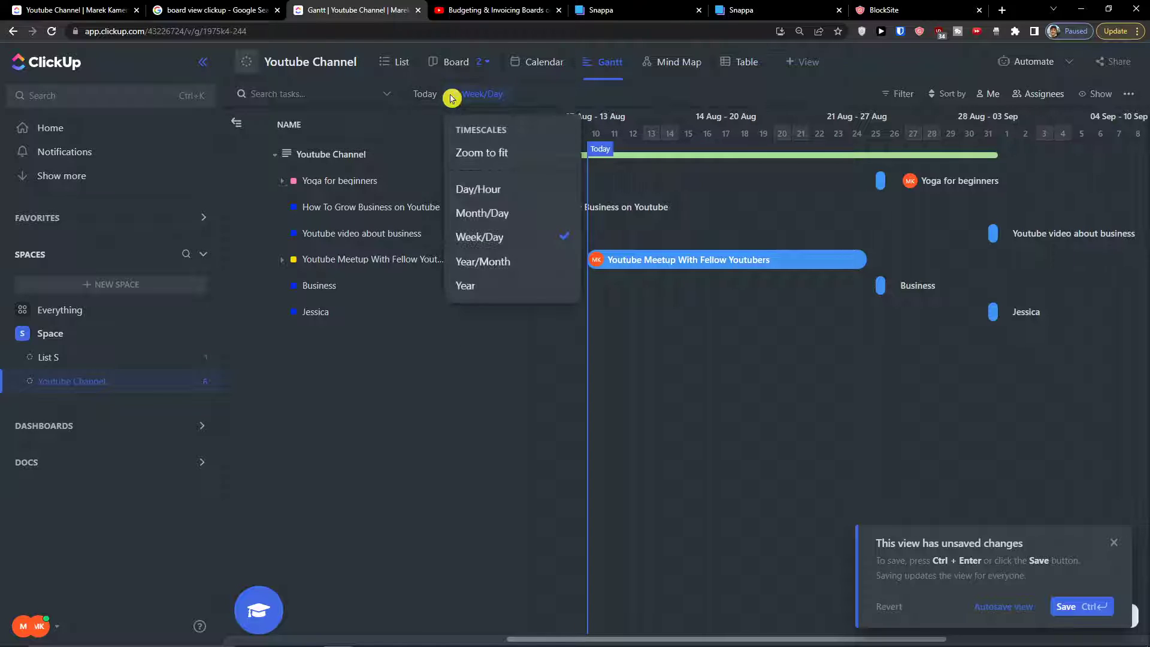
{"action": "left_click", "coordinate": [450, 96]}
- Pan the timeline between today and 28 Aug–01 Oct, ending back around late July
{"action": "left_click_drag", "start_coordinate": [940, 405], "coordinate": [505, 416]}
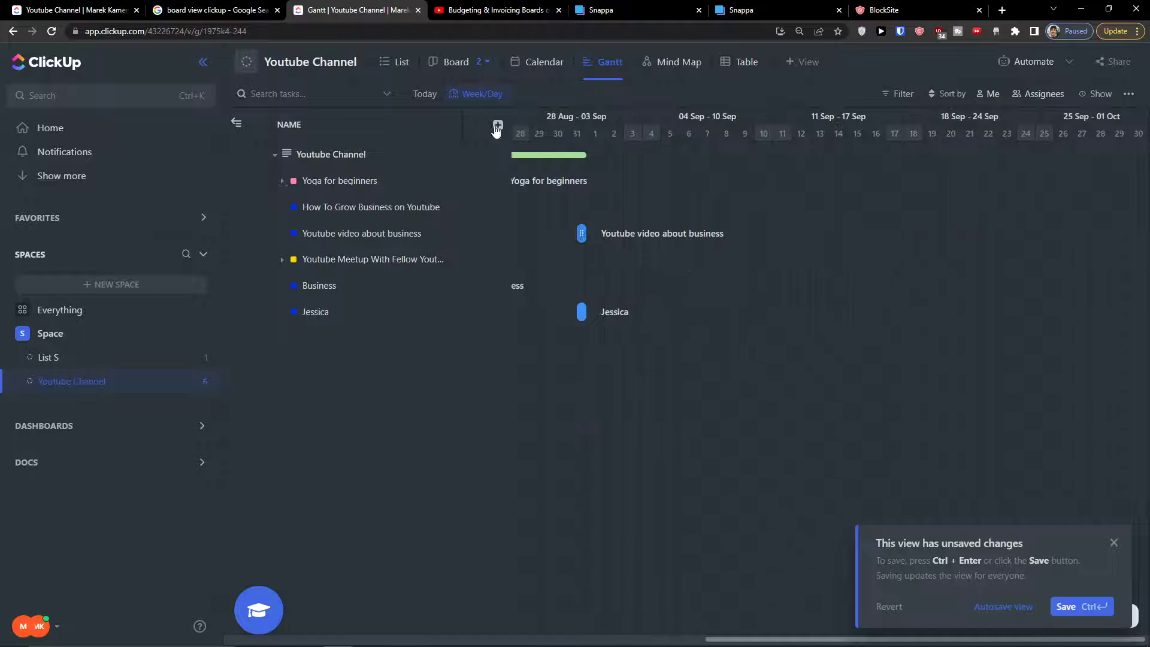
{"action": "left_click", "coordinate": [417, 95]}
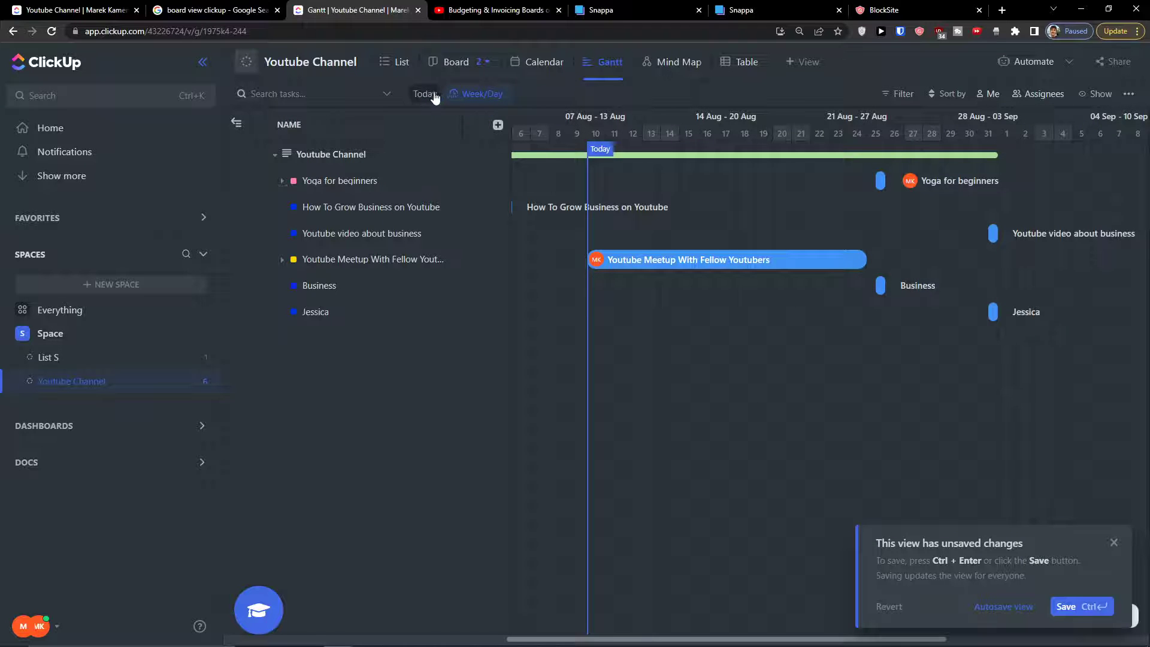
{"action": "left_click_drag", "start_coordinate": [1145, 407], "coordinate": [708, 408]}
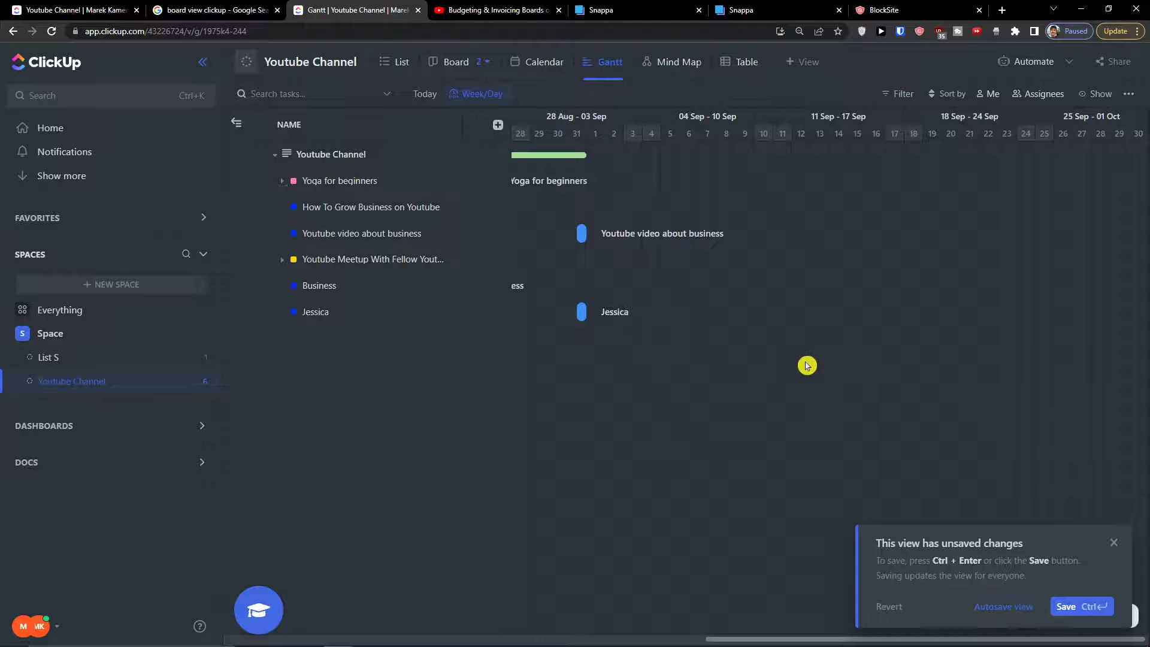
{"action": "scroll", "coordinate": [807, 365], "scroll_direction": "left", "scroll_amount": 10}
{"action": "scroll", "coordinate": [787, 372], "scroll_direction": "right", "scroll_amount": 7}
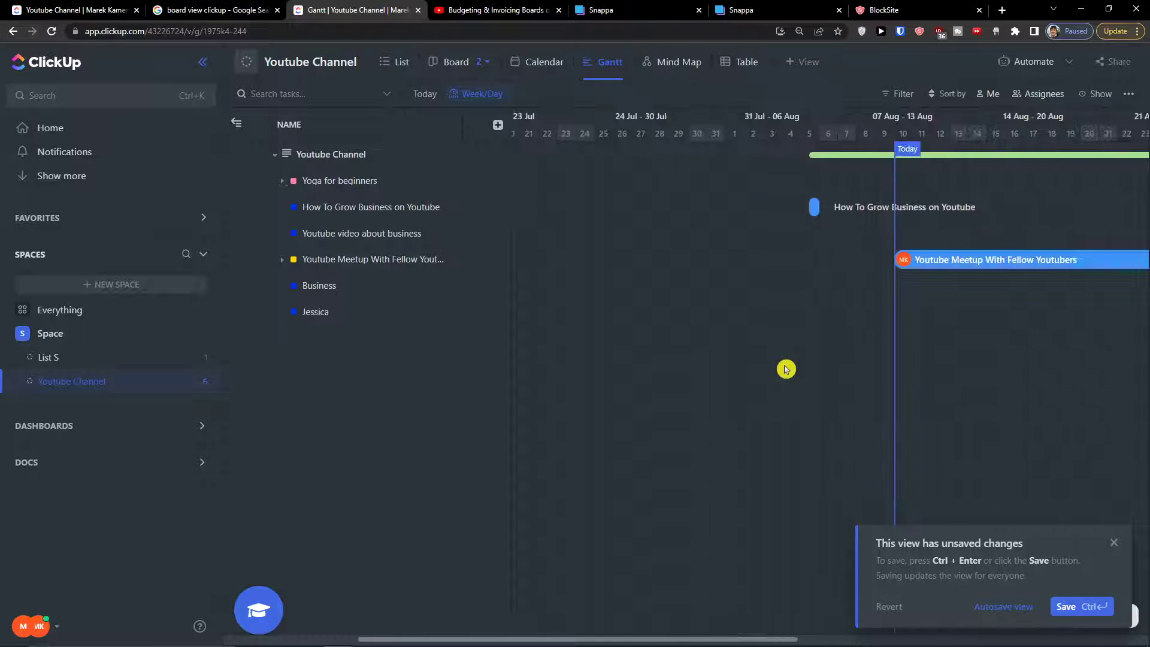
{"action": "scroll", "coordinate": [667, 357], "scroll_direction": "left", "scroll_amount": 3}
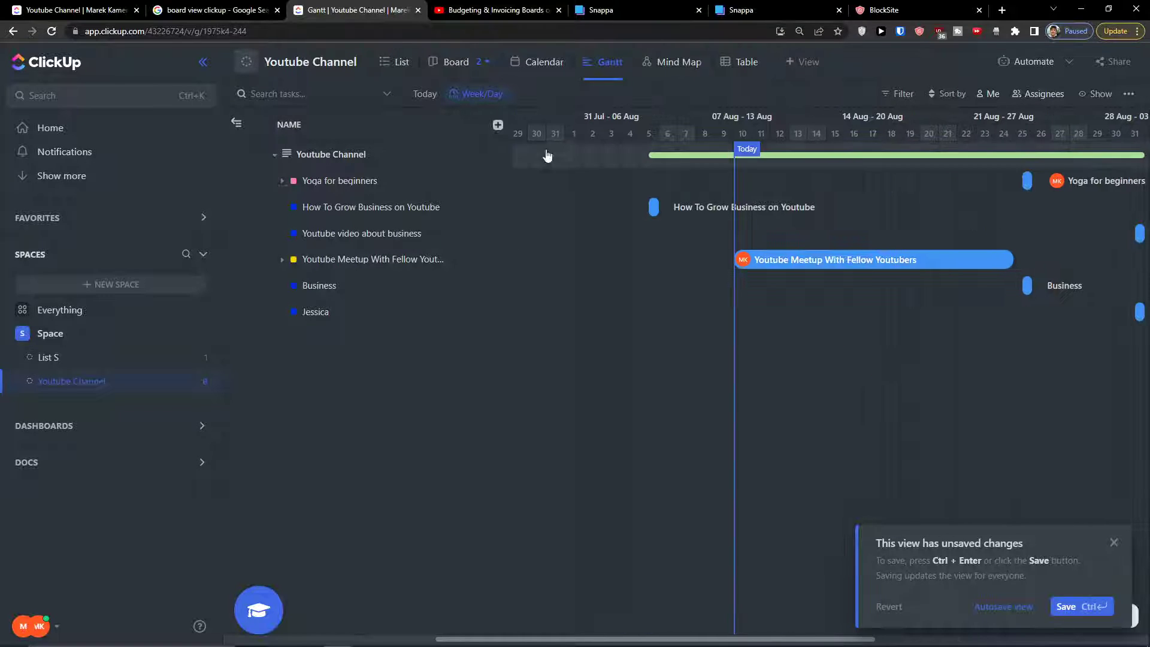
{"action": "left_click", "coordinate": [468, 96]}
- Fit the whole schedule to the timeline, try the hourly scale, and dismiss the unsaved-changes notice
{"action": "left_click", "coordinate": [468, 97]}
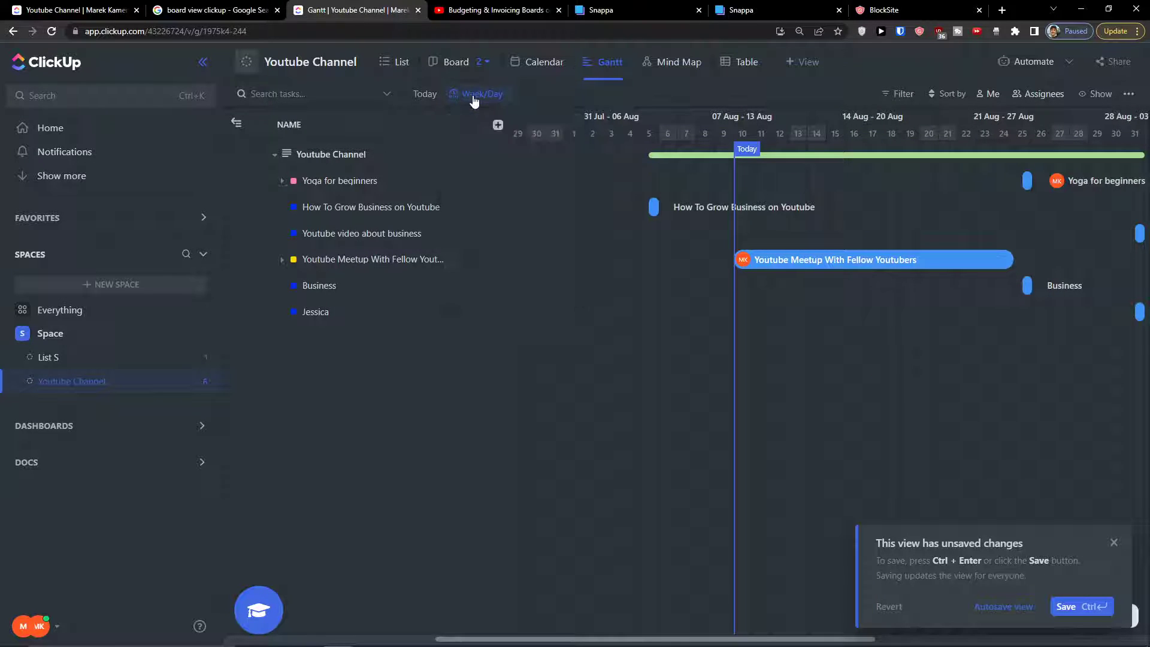
{"action": "left_click", "coordinate": [471, 98]}
{"action": "left_click", "coordinate": [505, 156]}
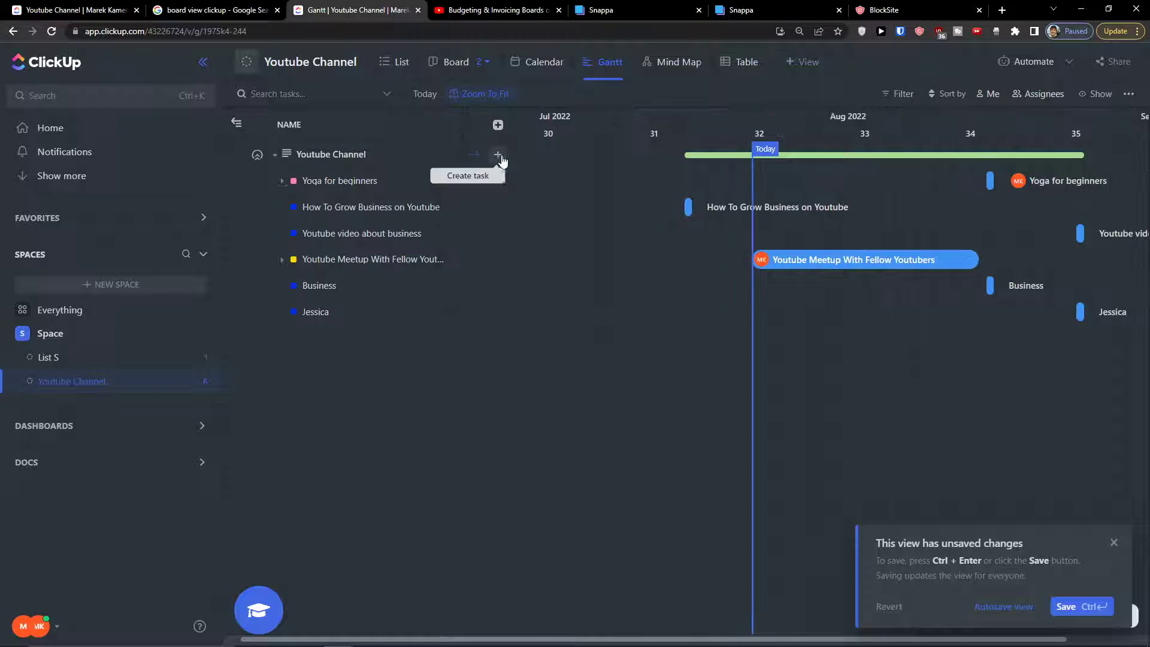
{"action": "left_click", "coordinate": [470, 93]}
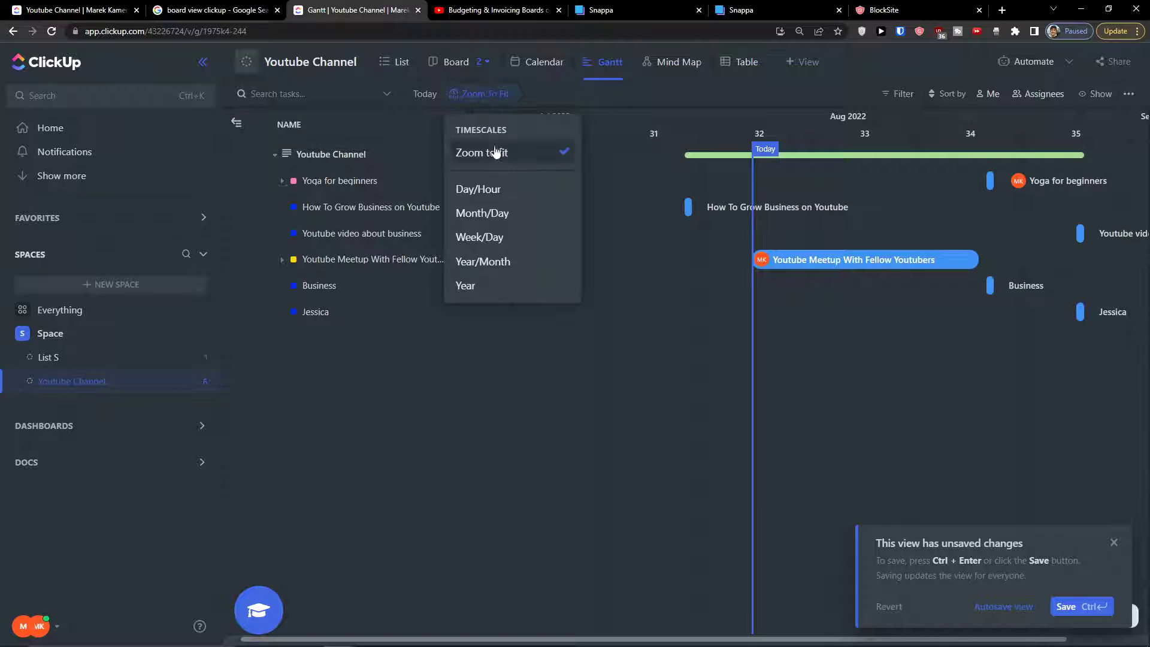
{"action": "left_click", "coordinate": [488, 189]}
{"action": "left_click", "coordinate": [492, 97]}
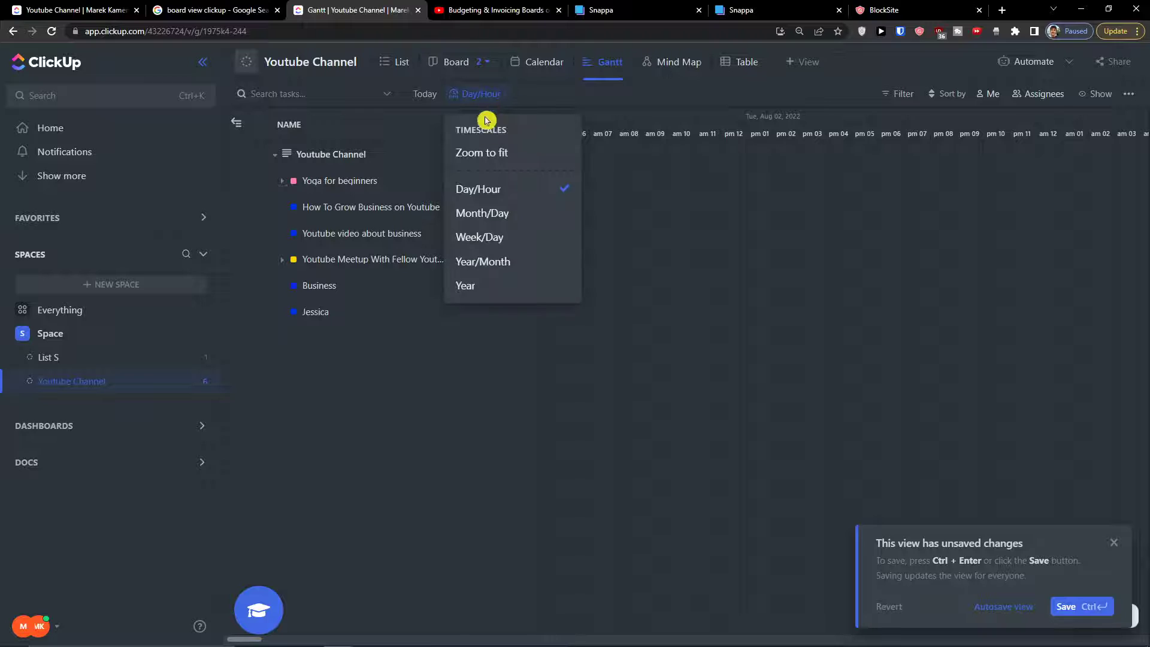
{"action": "left_click", "coordinate": [712, 181]}
{"action": "left_click", "coordinate": [413, 95]}
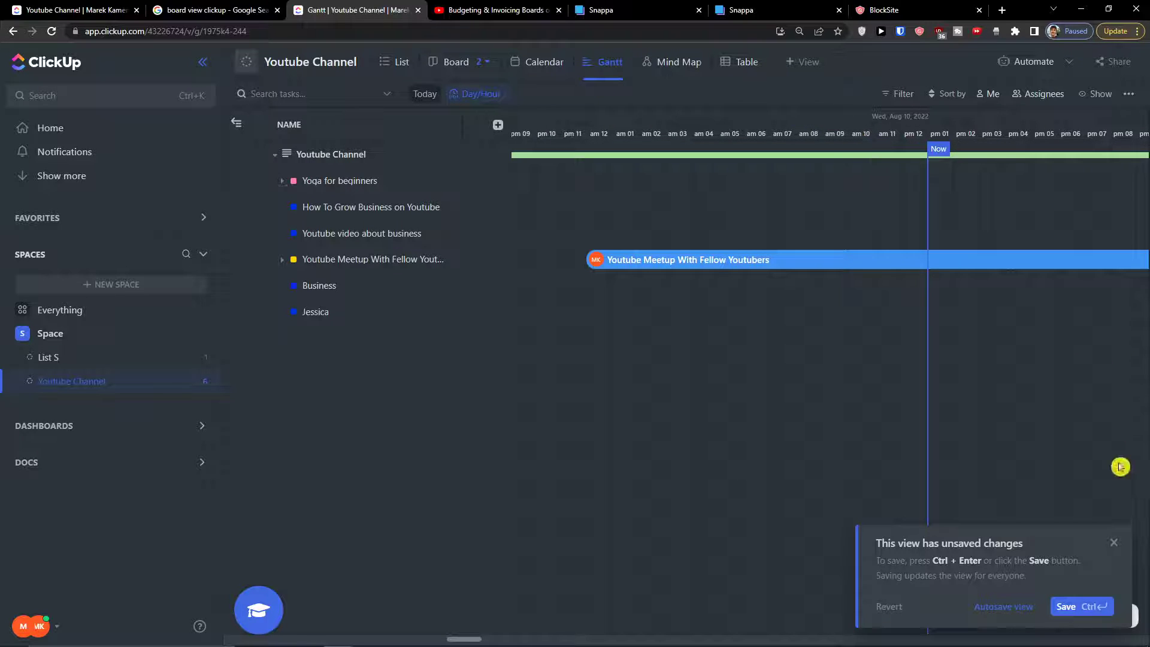
{"action": "left_click", "coordinate": [1113, 542]}
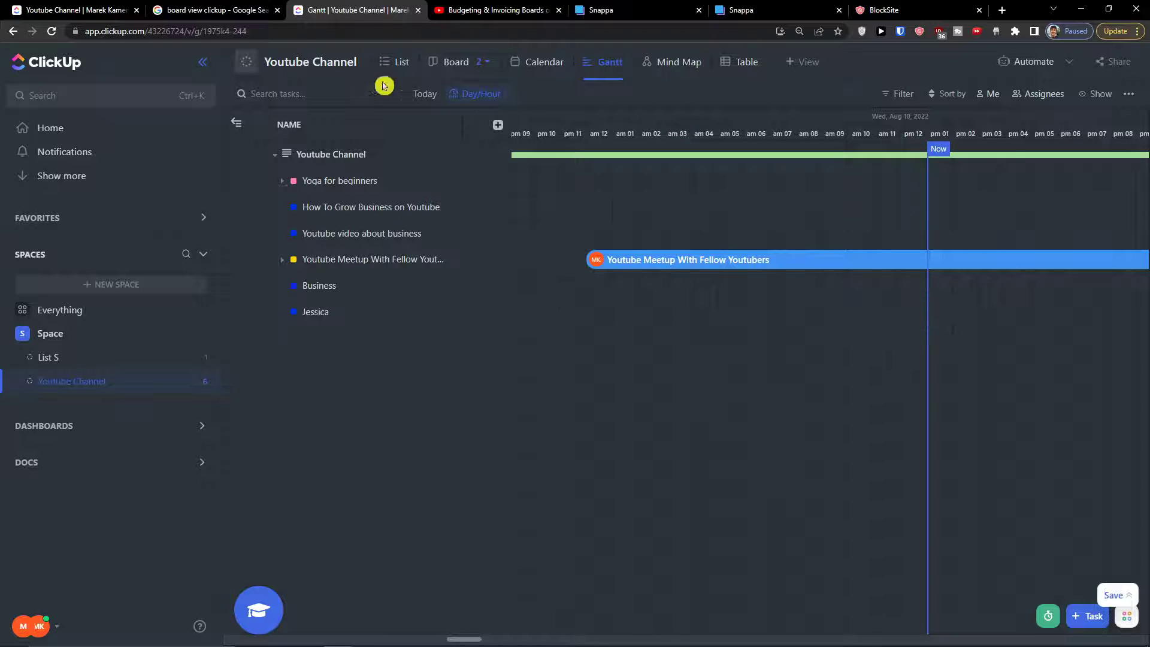
- Preview the Gantt chart by Month/Day, Week/Day and Year/Month
{"action": "left_click", "coordinate": [476, 94]}
{"action": "left_click", "coordinate": [502, 216]}
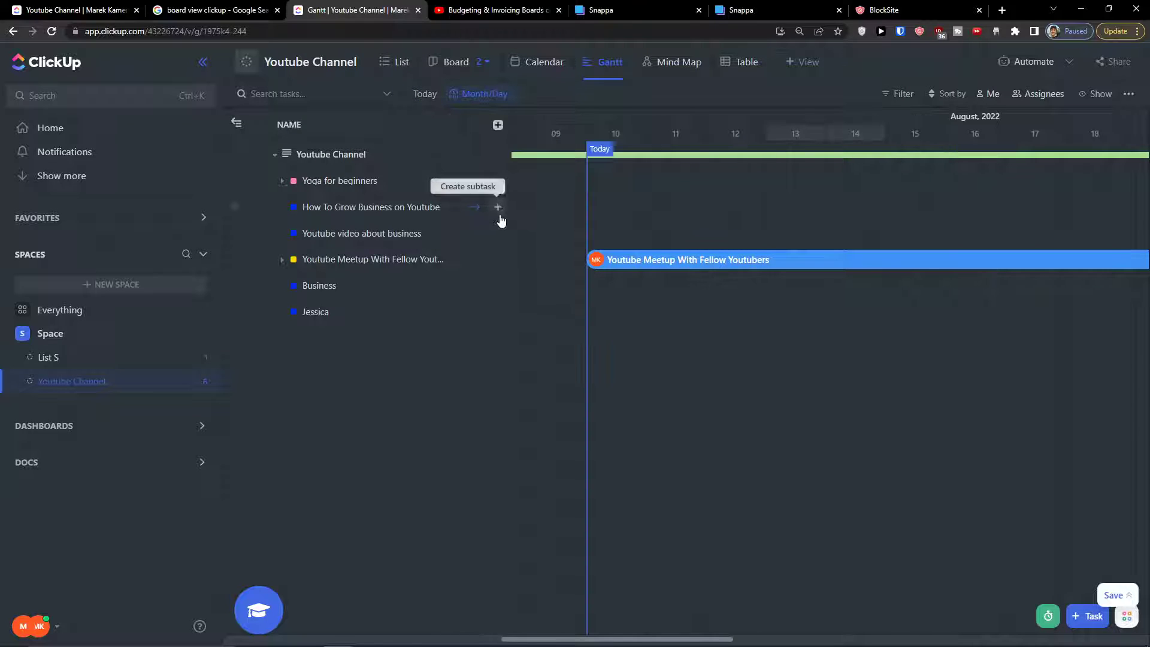
{"action": "left_click", "coordinate": [484, 94]}
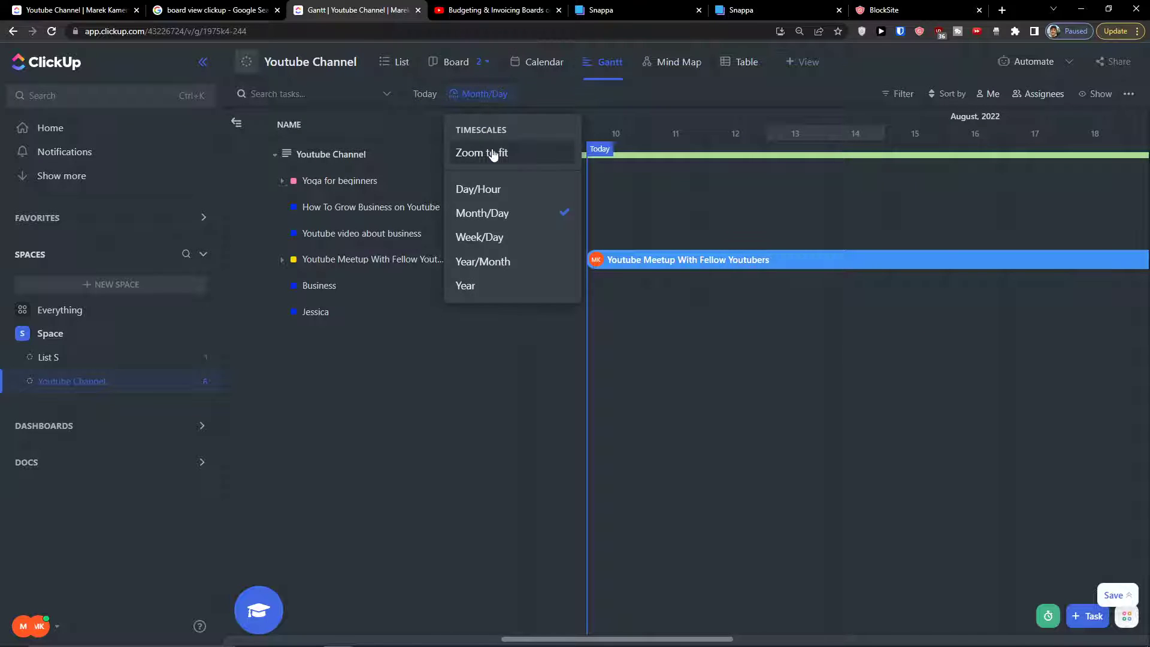
{"action": "left_click", "coordinate": [495, 238]}
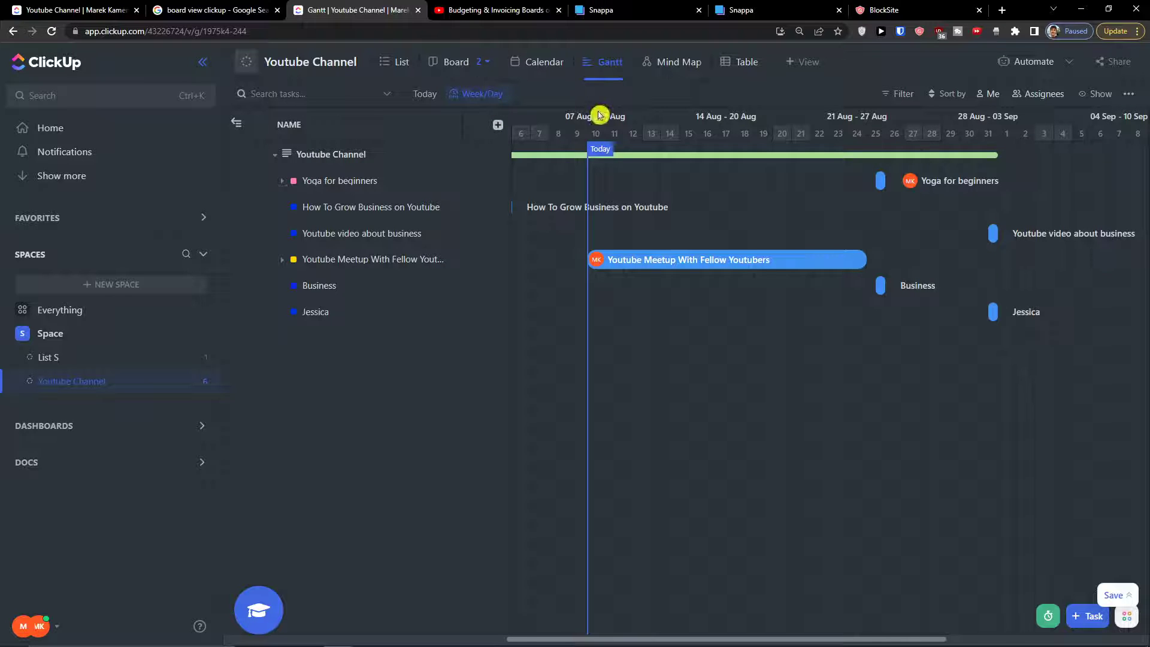
{"action": "left_click", "coordinate": [495, 98]}
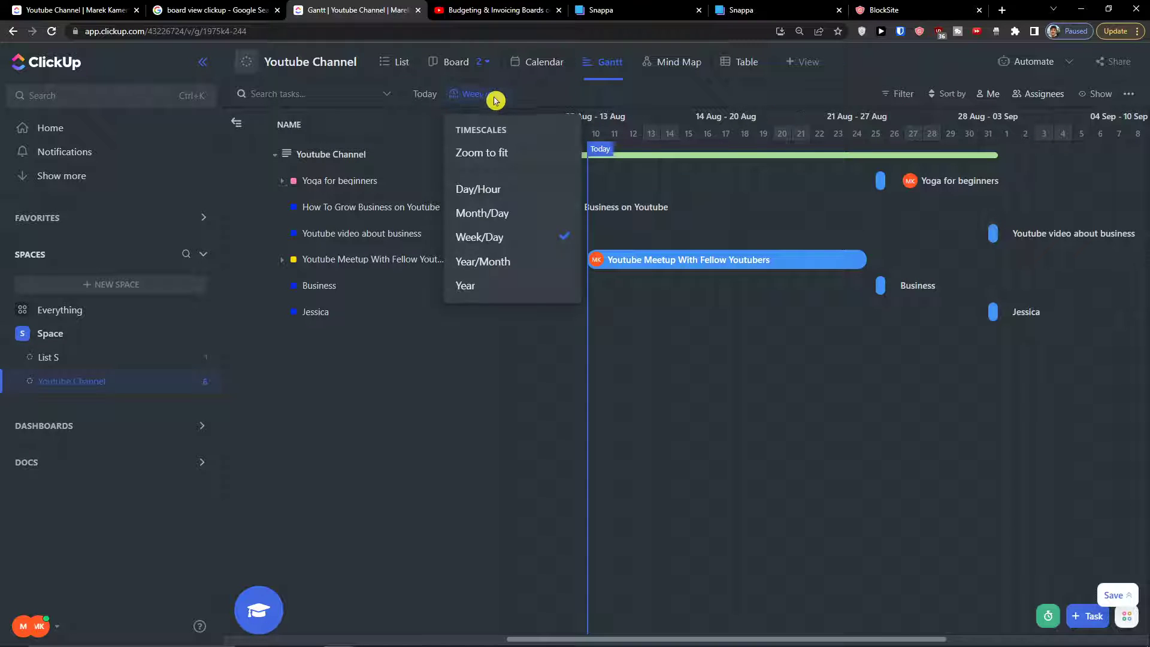
{"action": "left_click", "coordinate": [521, 260]}
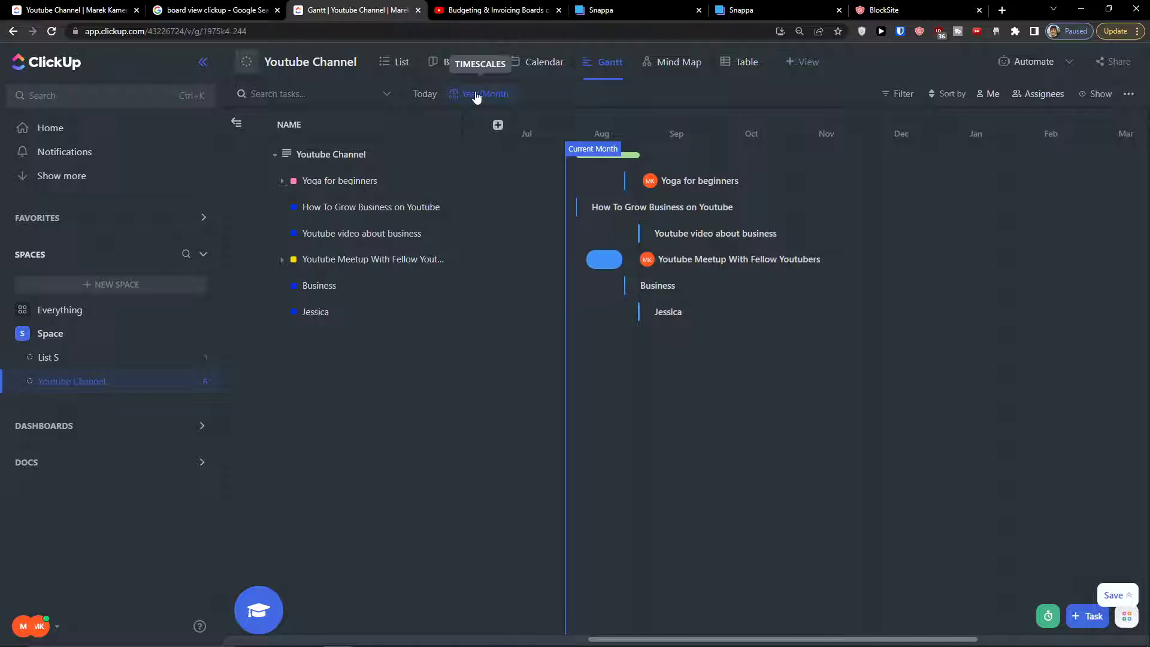
- Try the Year, Month/Day and Day/Hour timescales, then settle on Week/Day
{"action": "left_click", "coordinate": [476, 94]}
{"action": "left_click", "coordinate": [505, 286]}
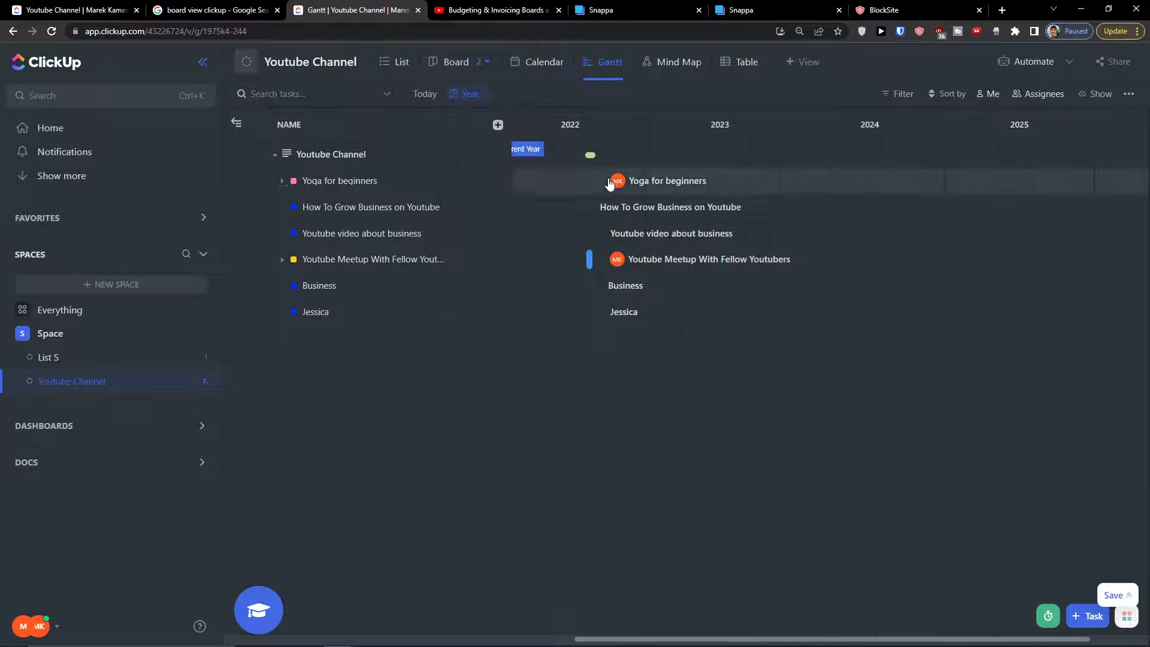
{"action": "left_click", "coordinate": [466, 95]}
{"action": "left_click", "coordinate": [492, 214]}
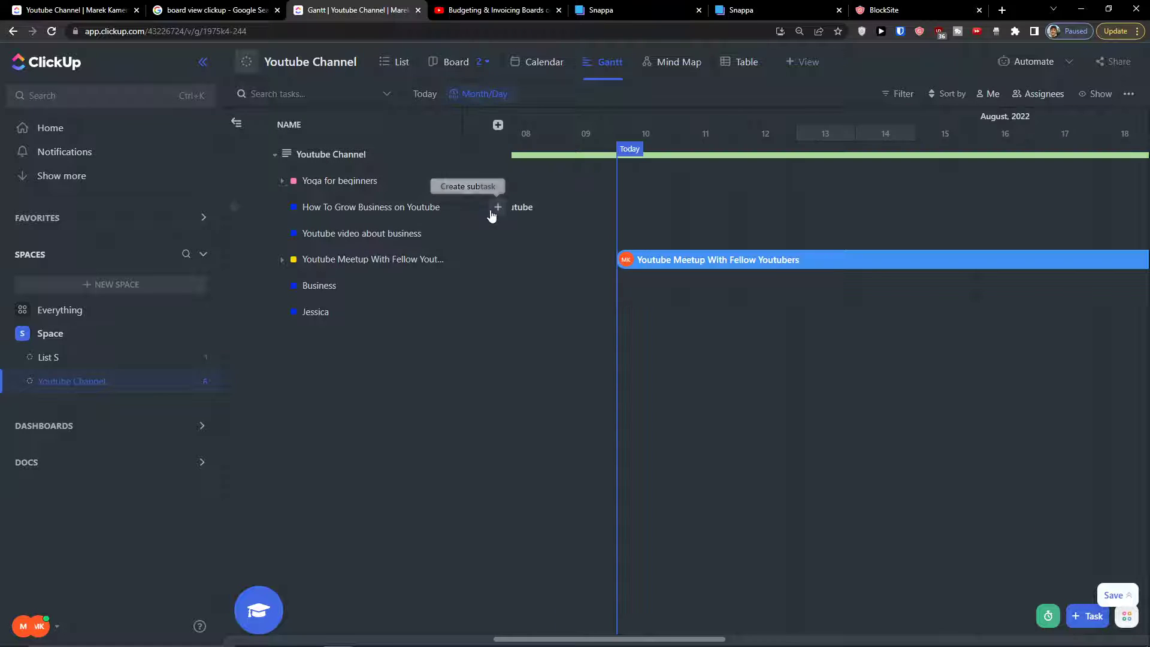
{"action": "left_click", "coordinate": [470, 99]}
{"action": "left_click", "coordinate": [479, 188]}
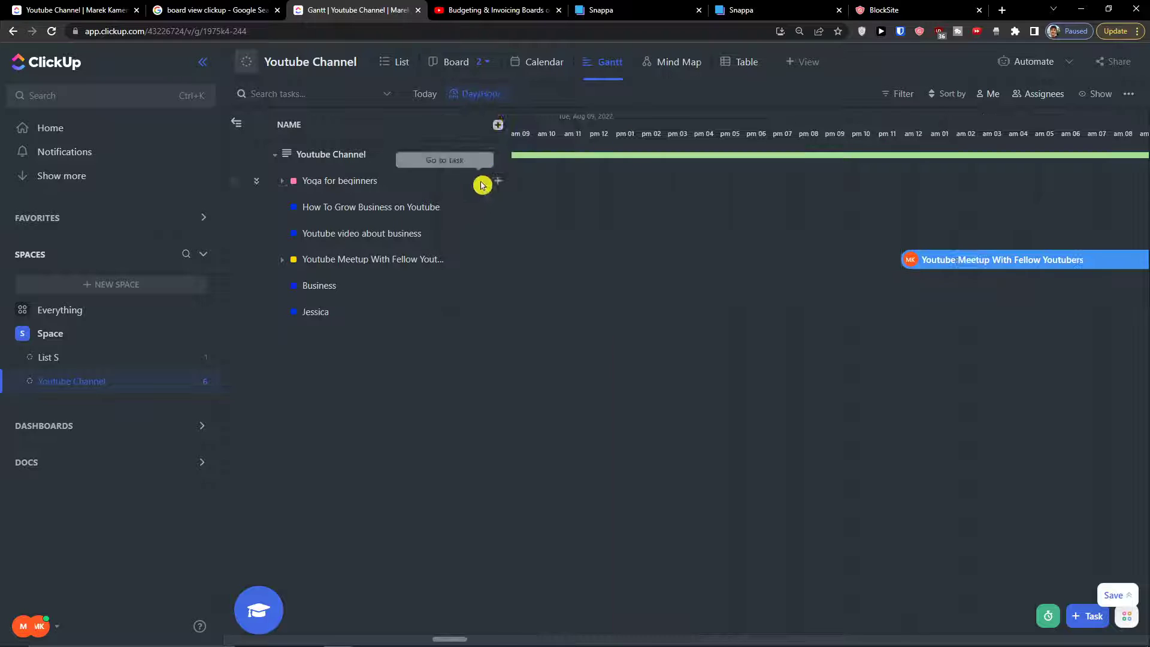
{"action": "left_click", "coordinate": [487, 98]}
{"action": "left_click", "coordinate": [484, 238]}
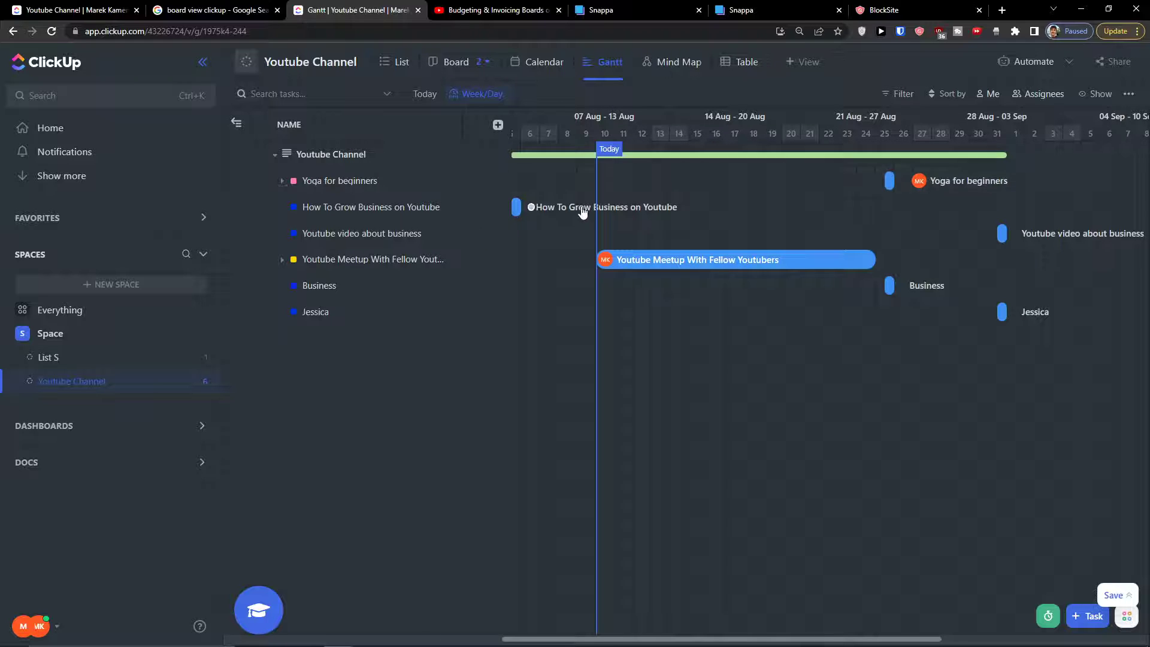
- Lengthen Business and Yoga for beginners (about 19–25 Aug), end Youtube Meetup near 20 Aug, then reload
{"action": "mouse_move", "coordinate": [513, 205]}
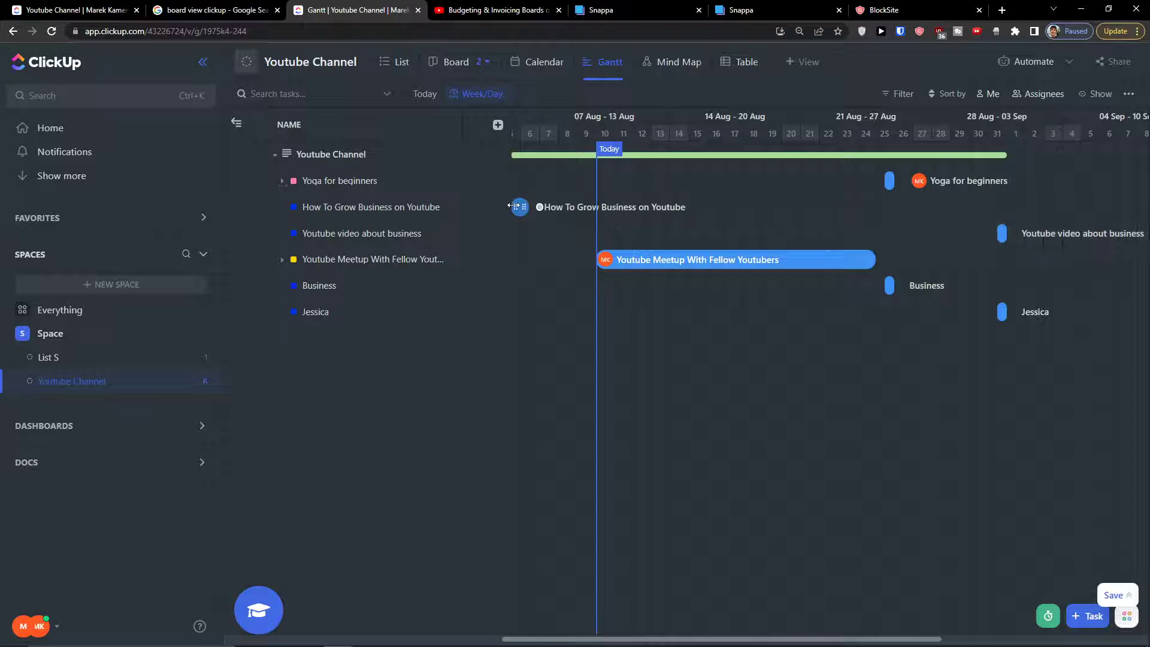
{"action": "left_click_drag", "start_coordinate": [525, 207], "coordinate": [581, 207]}
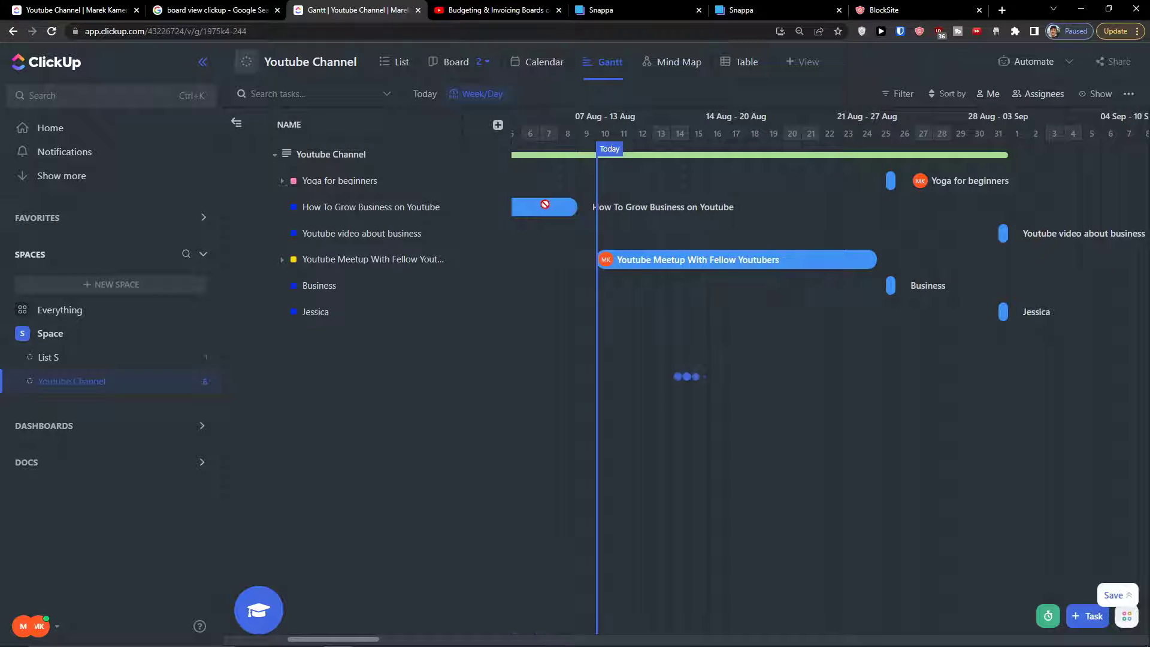
{"action": "left_click_drag", "start_coordinate": [885, 181], "coordinate": [756, 185]}
{"action": "mouse_move", "coordinate": [892, 180]}
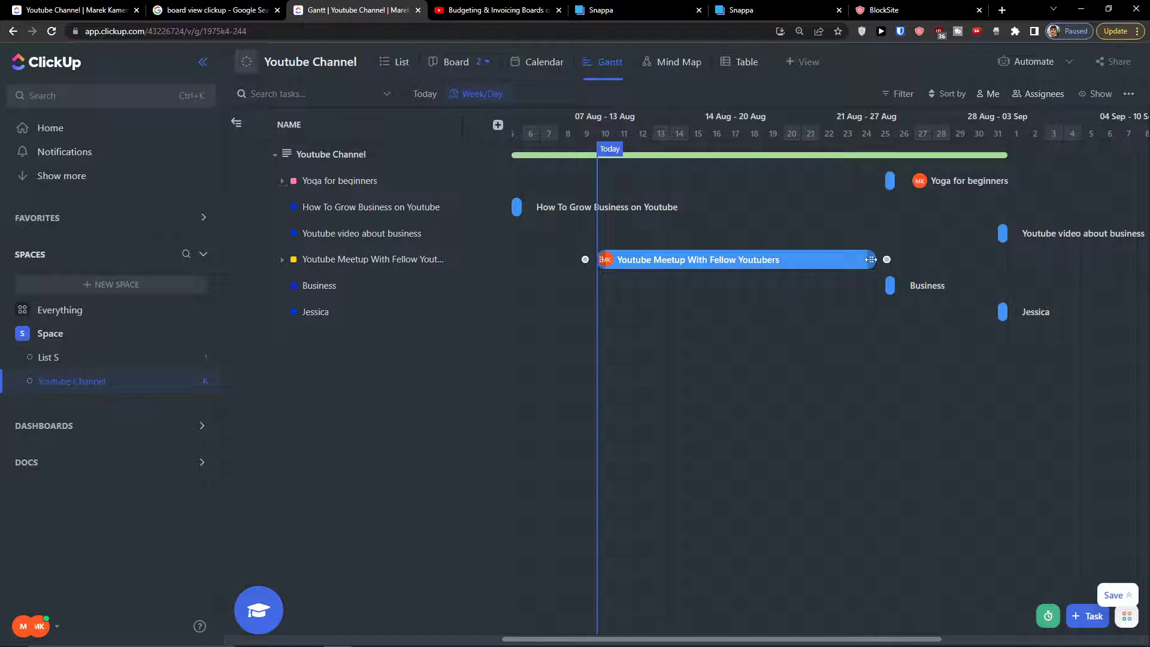
{"action": "left_click_drag", "start_coordinate": [871, 260], "coordinate": [802, 259]}
{"action": "left_click", "coordinate": [47, 33]}
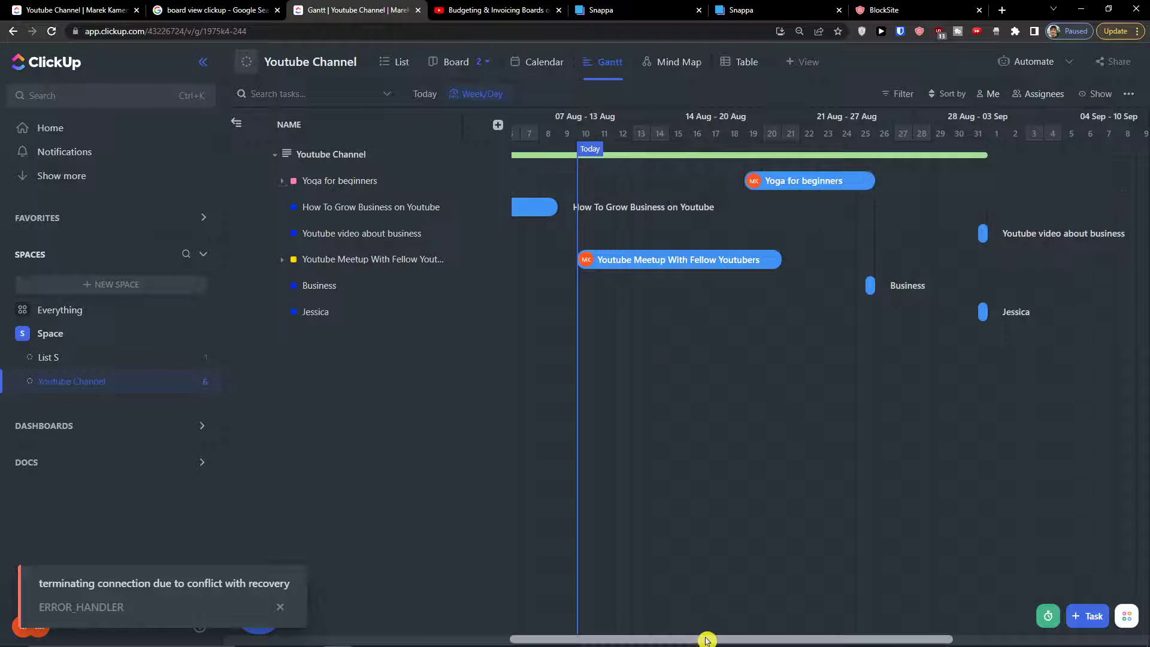
{"action": "mouse_move", "coordinate": [709, 638]}
{"action": "left_mouse_down"}
{"action": "mouse_move", "coordinate": [647, 626]}
{"action": "mouse_move", "coordinate": [714, 626]}
{"action": "left_mouse_up"}
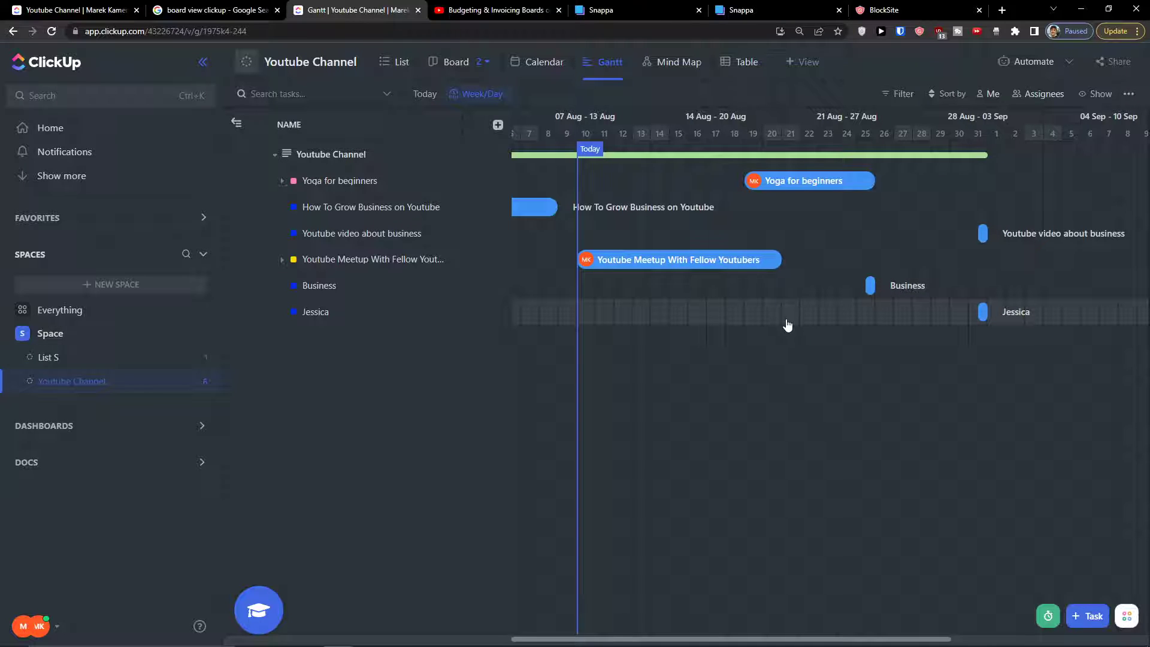
- Move the green Youtube Channel summary bar about two days later, then collapse the Space lists
{"action": "left_click_drag", "start_coordinate": [782, 324], "coordinate": [812, 332]}
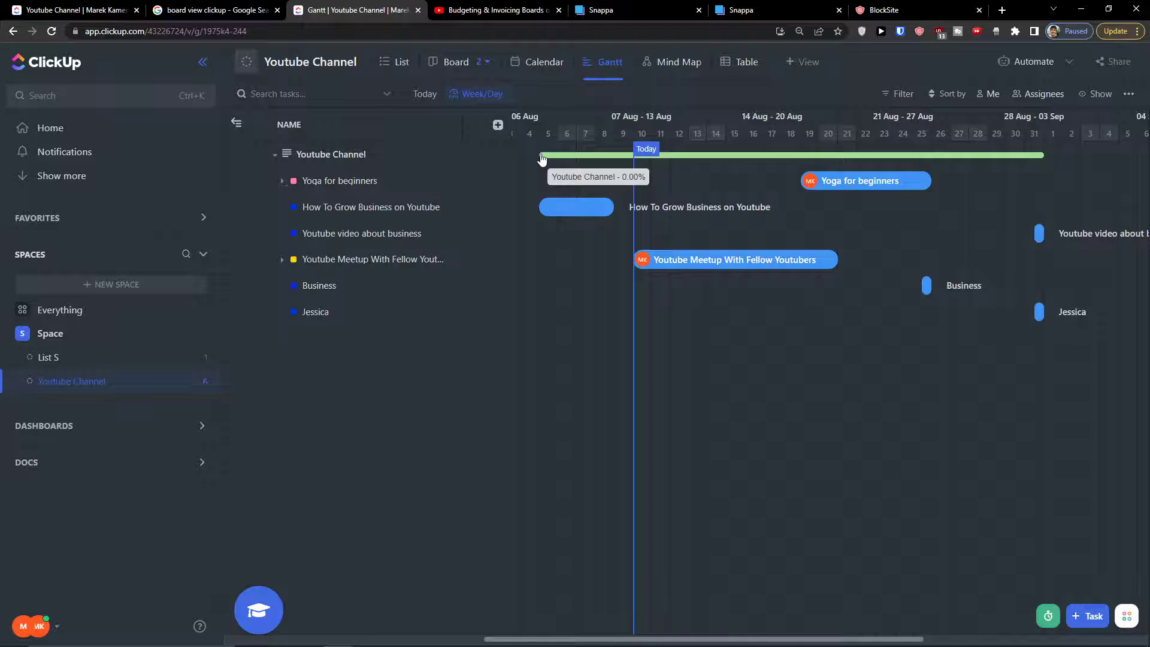
{"action": "left_click_drag", "start_coordinate": [542, 157], "coordinate": [580, 173]}
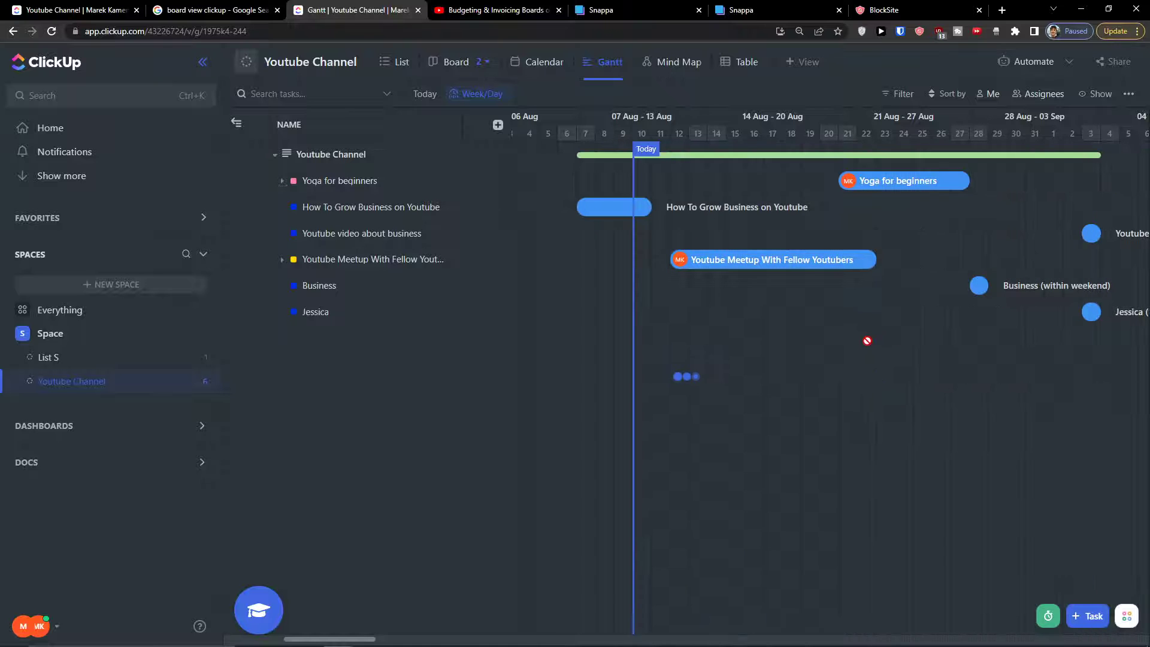
{"action": "left_click_drag", "start_coordinate": [834, 344], "coordinate": [806, 342]}
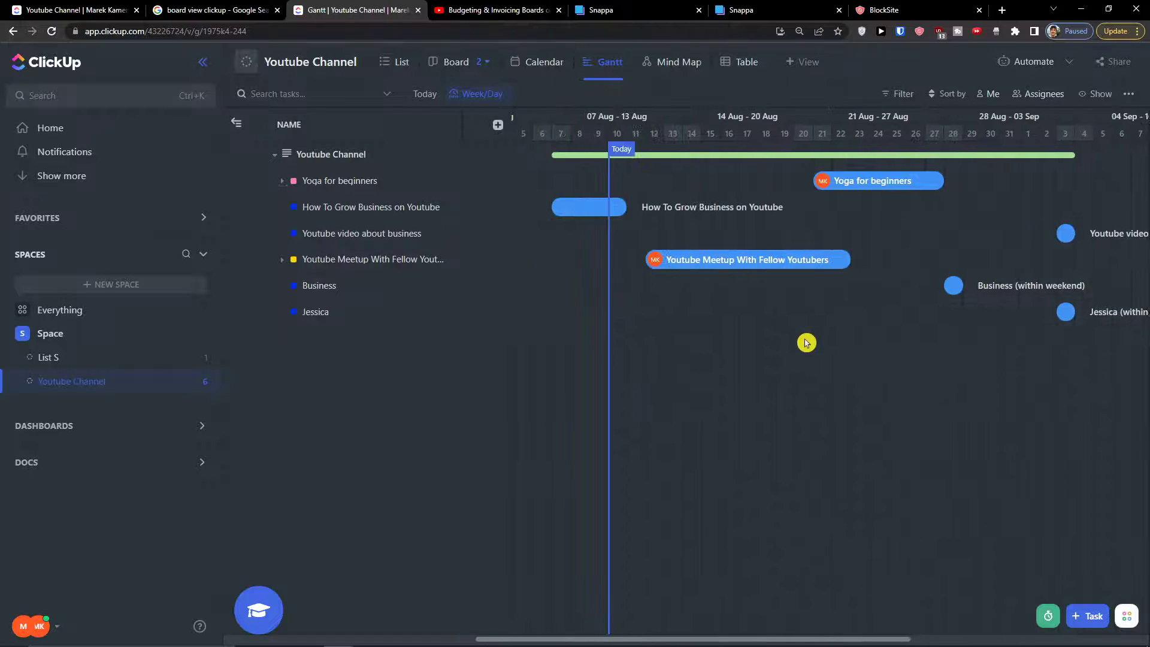
{"action": "left_click", "coordinate": [124, 339]}
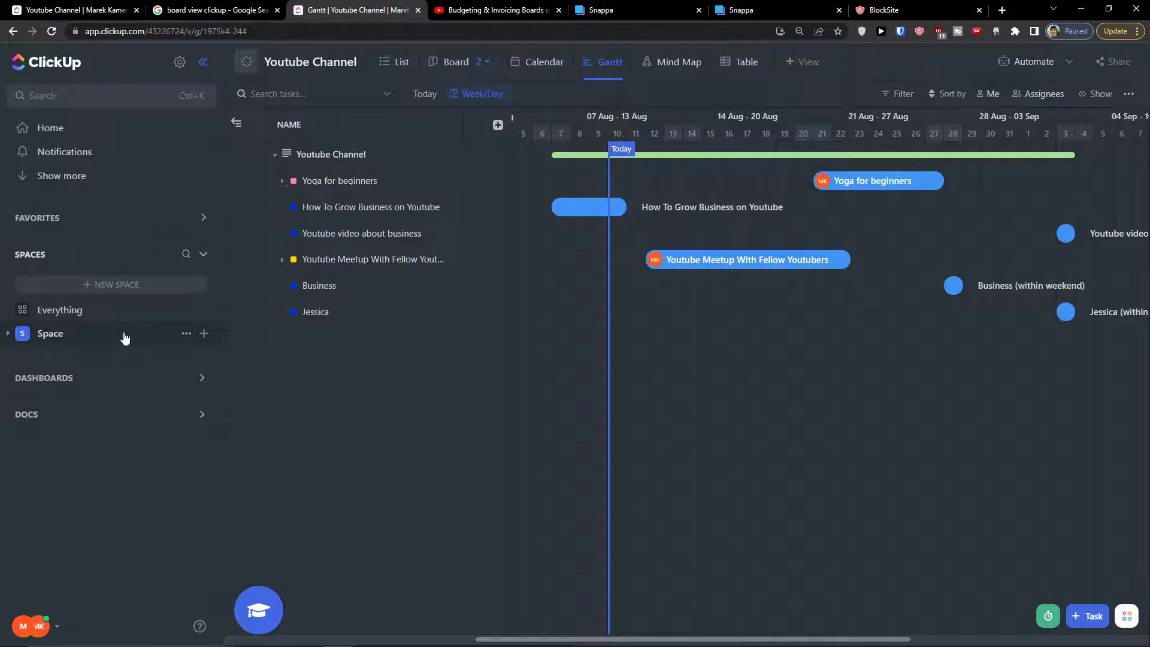
{"action": "left_click", "coordinate": [118, 337]}
{"action": "right_click", "coordinate": [120, 380]}
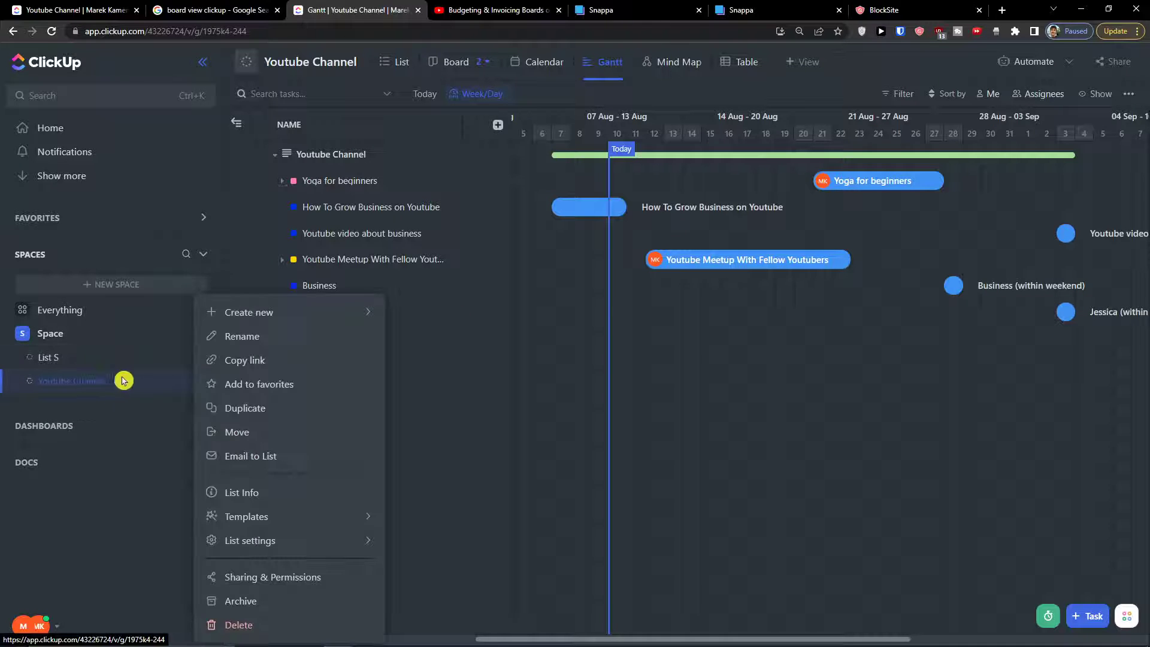
{"action": "left_click", "coordinate": [736, 393]}
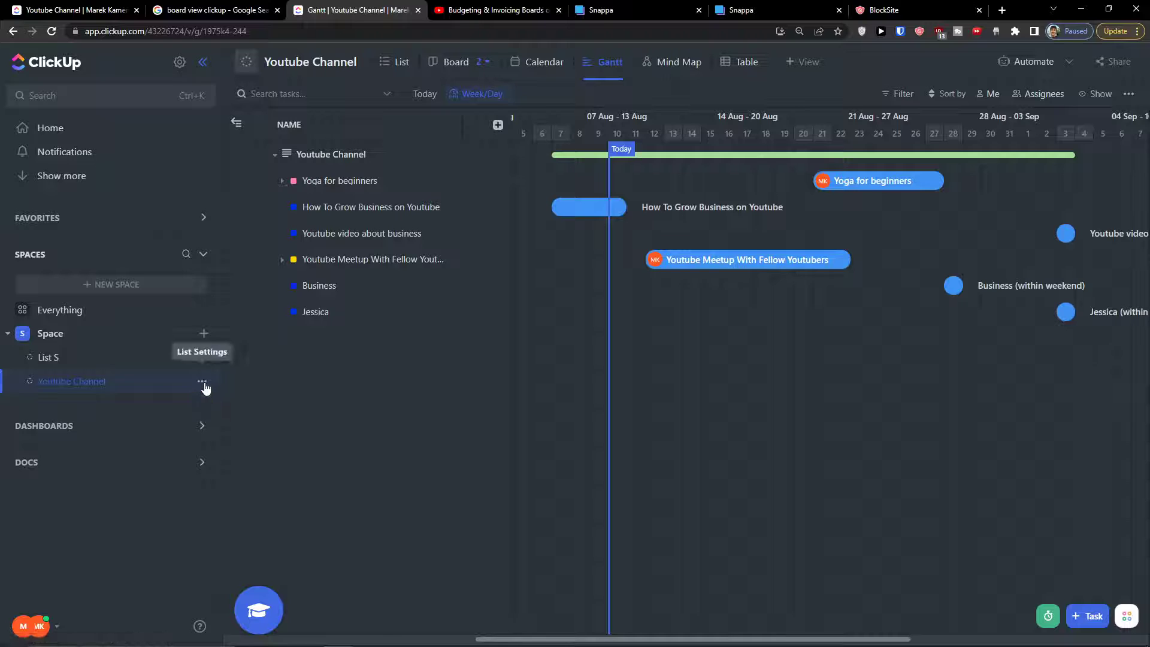
{"action": "left_click", "coordinate": [206, 385]}
{"action": "left_click", "coordinate": [639, 388]}
{"action": "left_click_drag", "start_coordinate": [998, 360], "coordinate": [959, 341]}
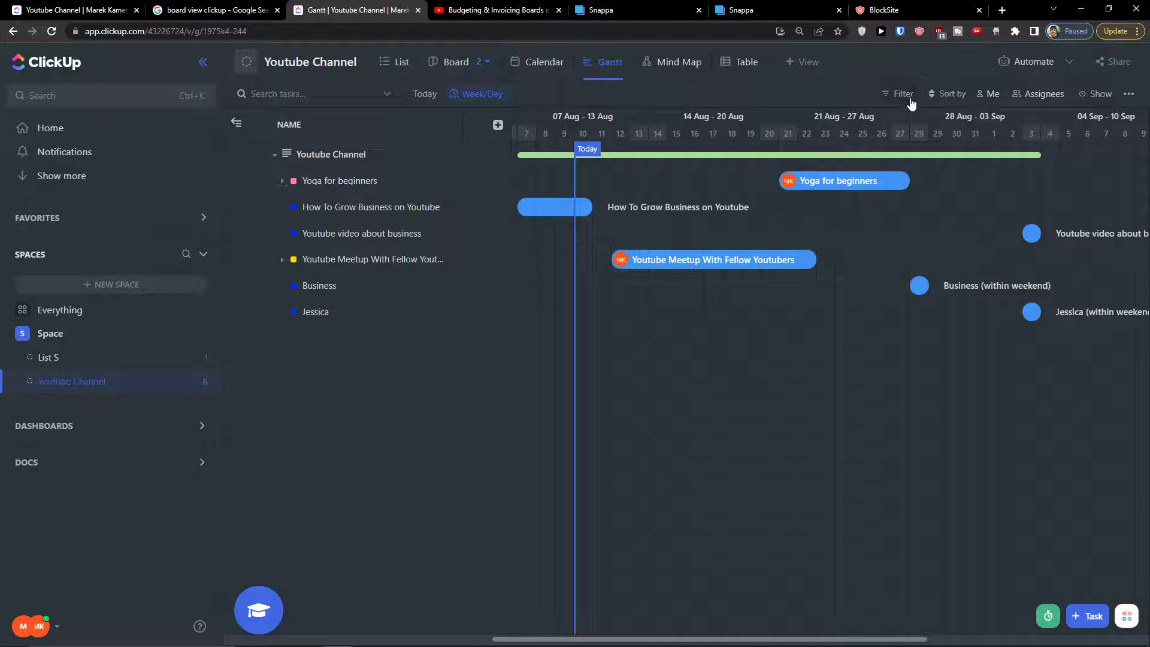
{"action": "left_click", "coordinate": [945, 97]}
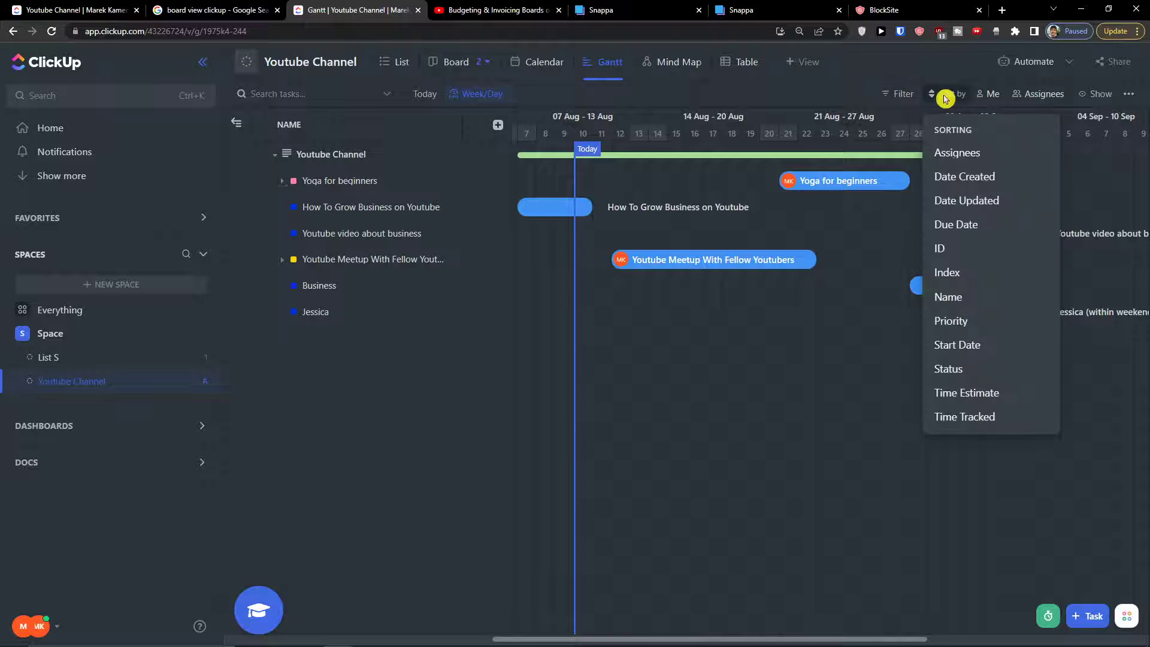
{"action": "left_click", "coordinate": [946, 97]}
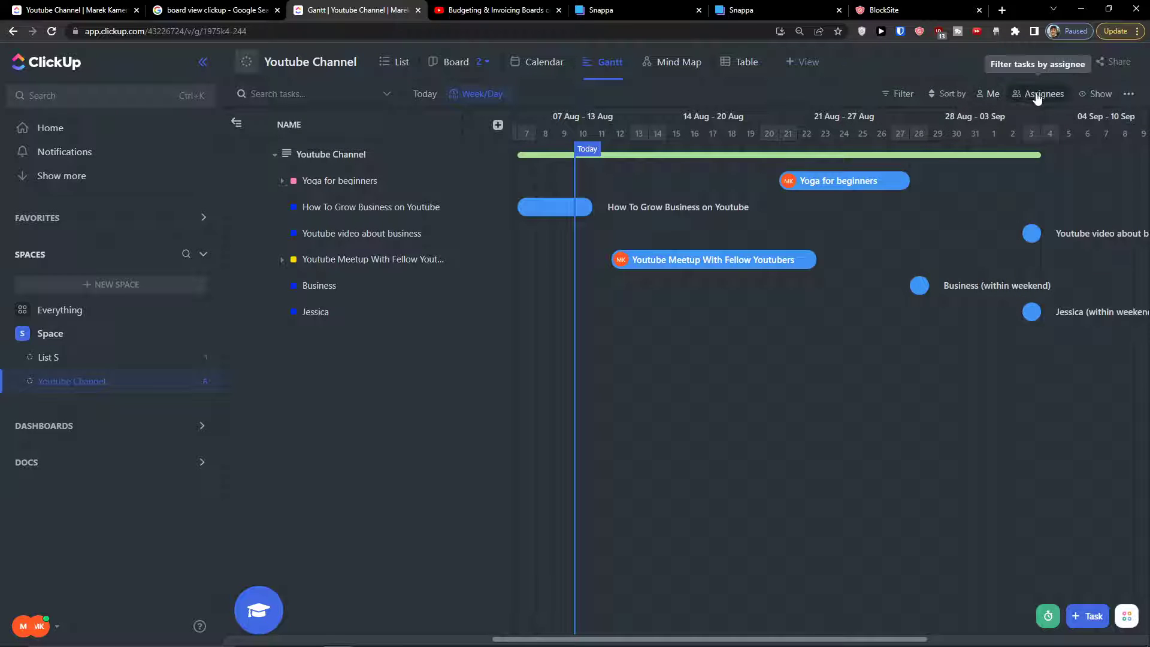
{"action": "left_click", "coordinate": [989, 94]}
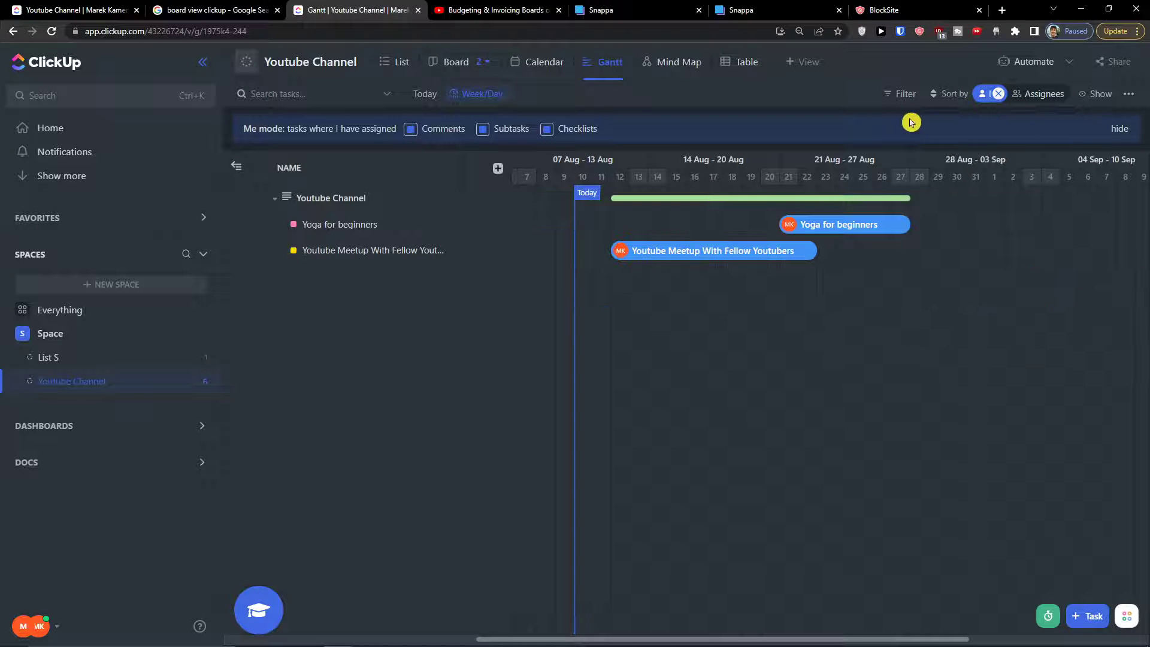
{"action": "left_click", "coordinate": [999, 94]}
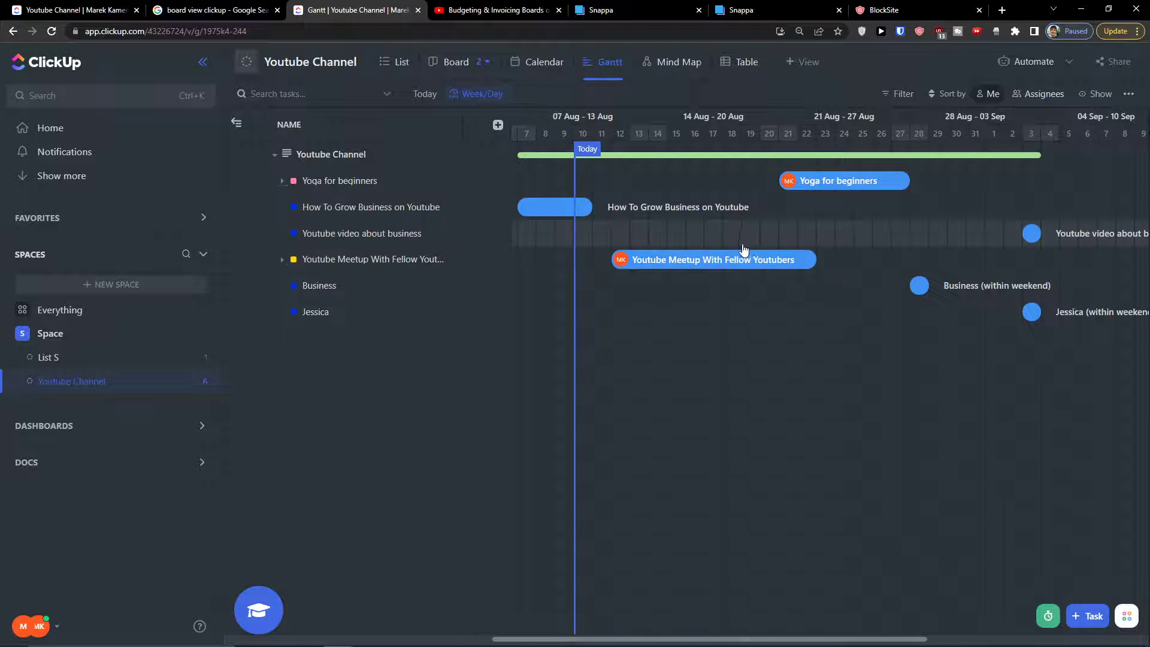
{"action": "left_click", "coordinate": [593, 155]}
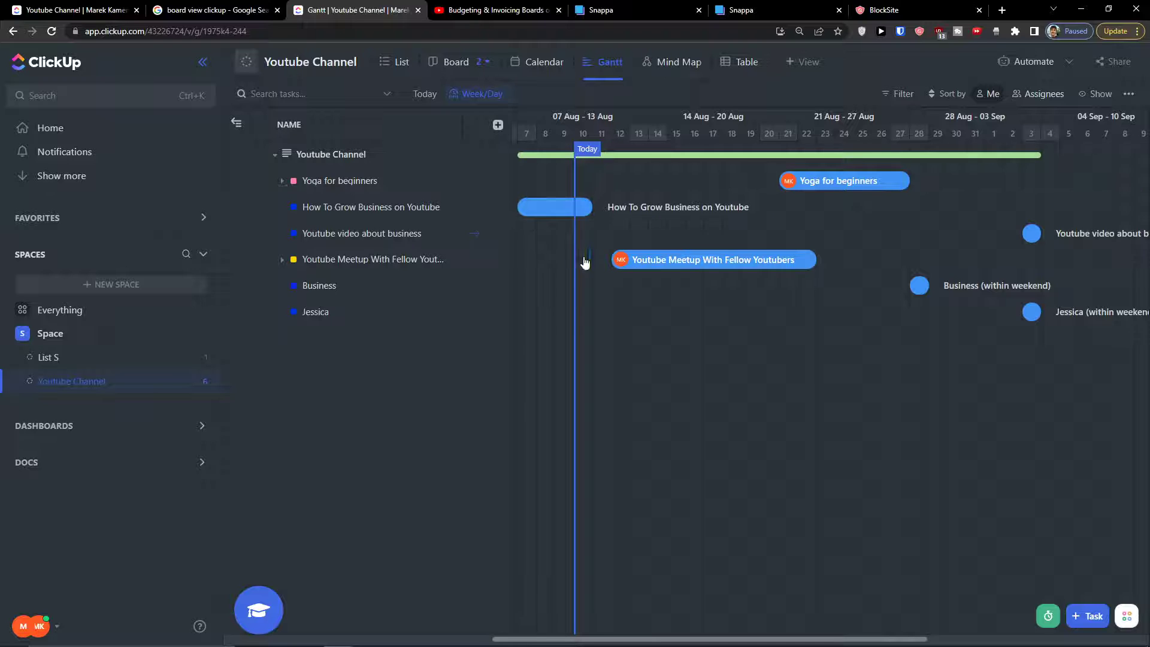
{"action": "left_click_drag", "start_coordinate": [585, 259], "coordinate": [589, 348]}
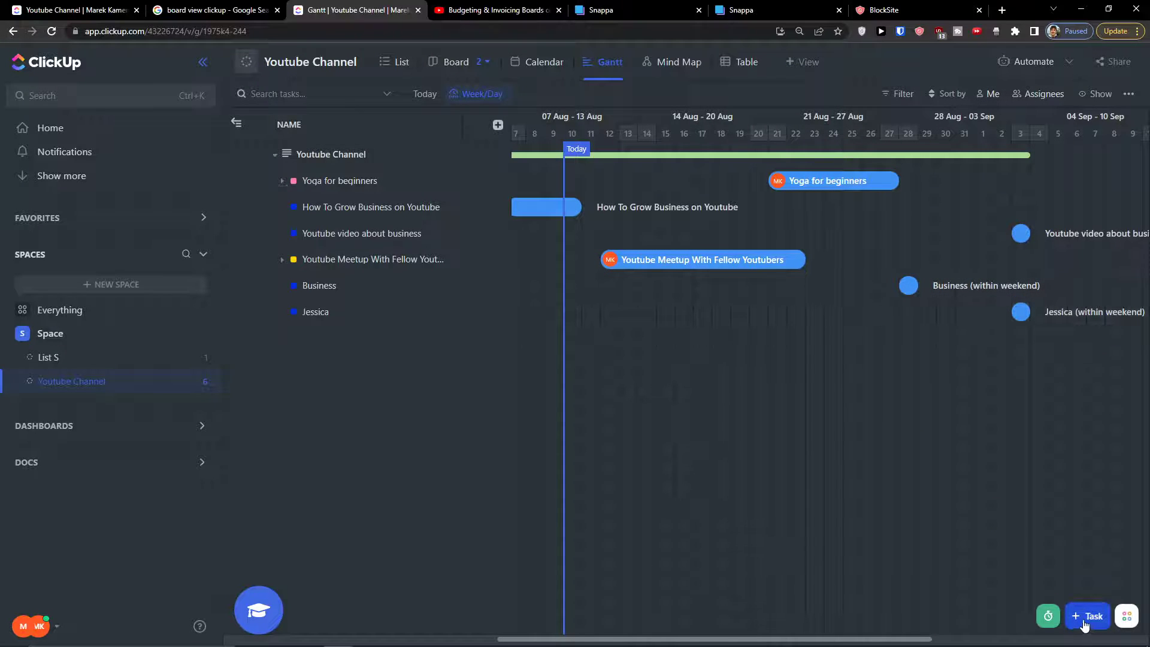
- Draft a task named 'Youtube Video About Marketing' located in the Youtube Channel list
{"action": "left_click", "coordinate": [1127, 615]}
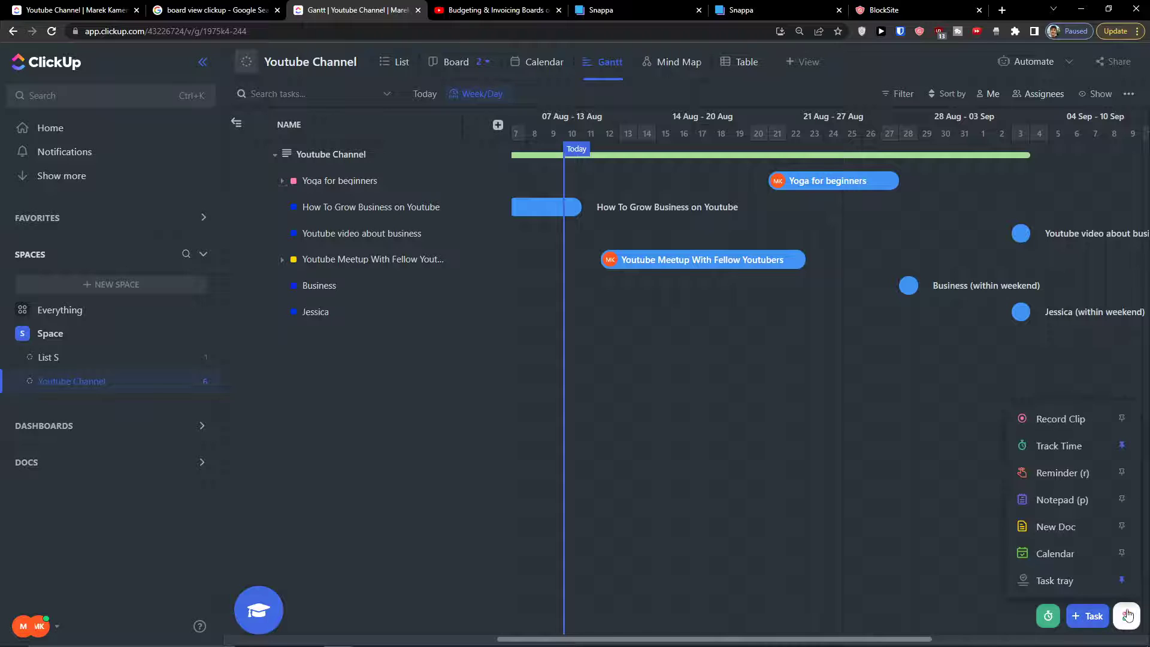
{"action": "left_click", "coordinate": [1089, 616]}
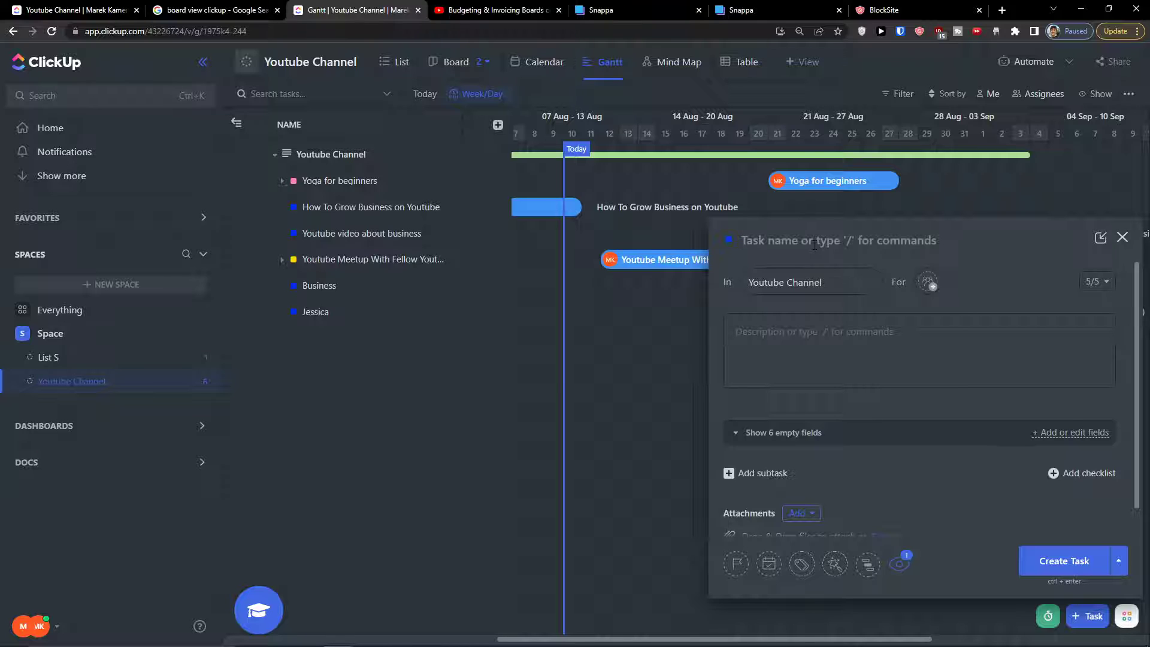
{"action": "type", "text": "Youtube Video About Marketing"}
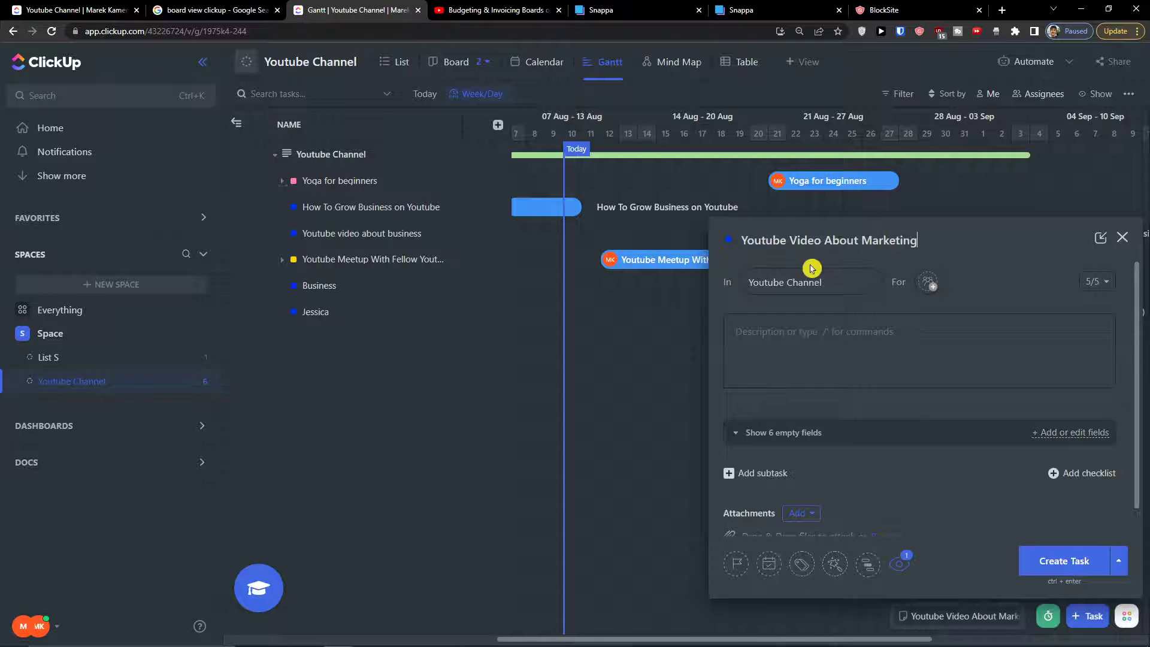
{"action": "left_click", "coordinate": [803, 282]}
{"action": "left_click", "coordinate": [790, 393]}
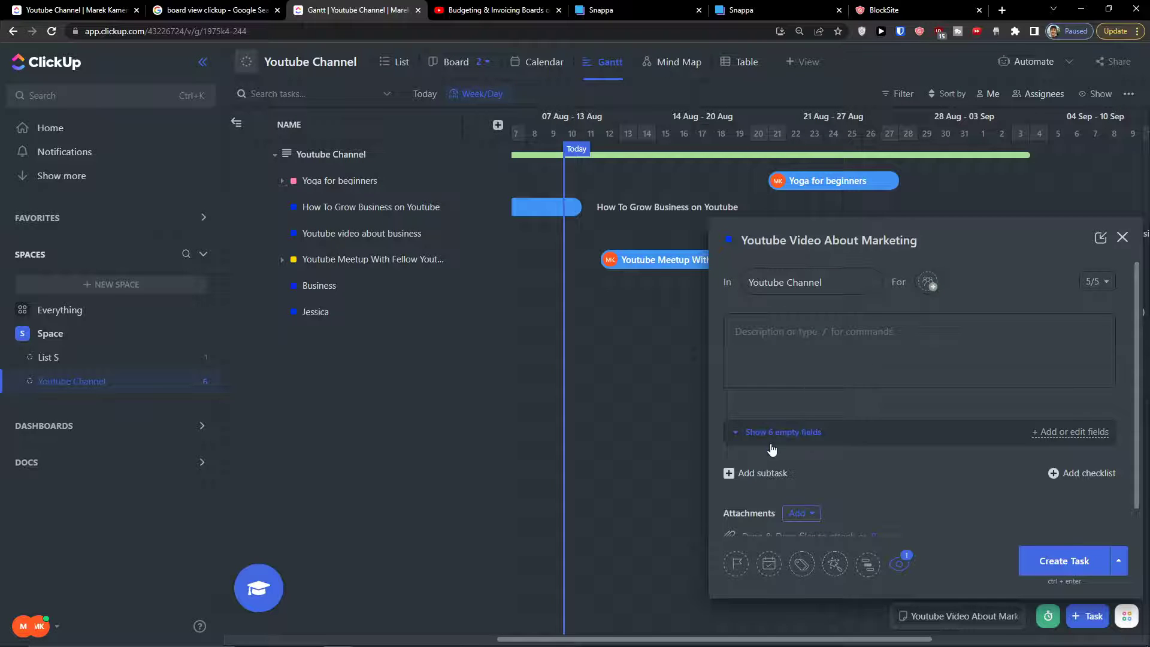
{"action": "left_click", "coordinate": [769, 563]}
- Give the task a start date of tomorrow and a due date of Aug 18
{"action": "left_click", "coordinate": [971, 551]}
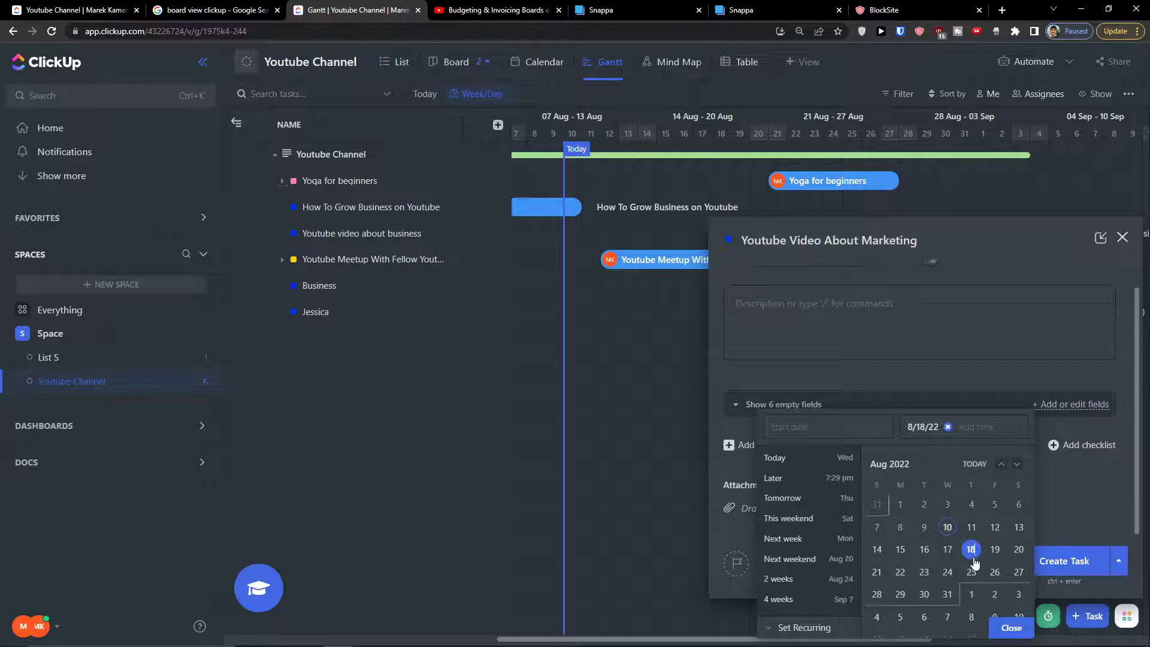
{"action": "left_click", "coordinate": [947, 595]}
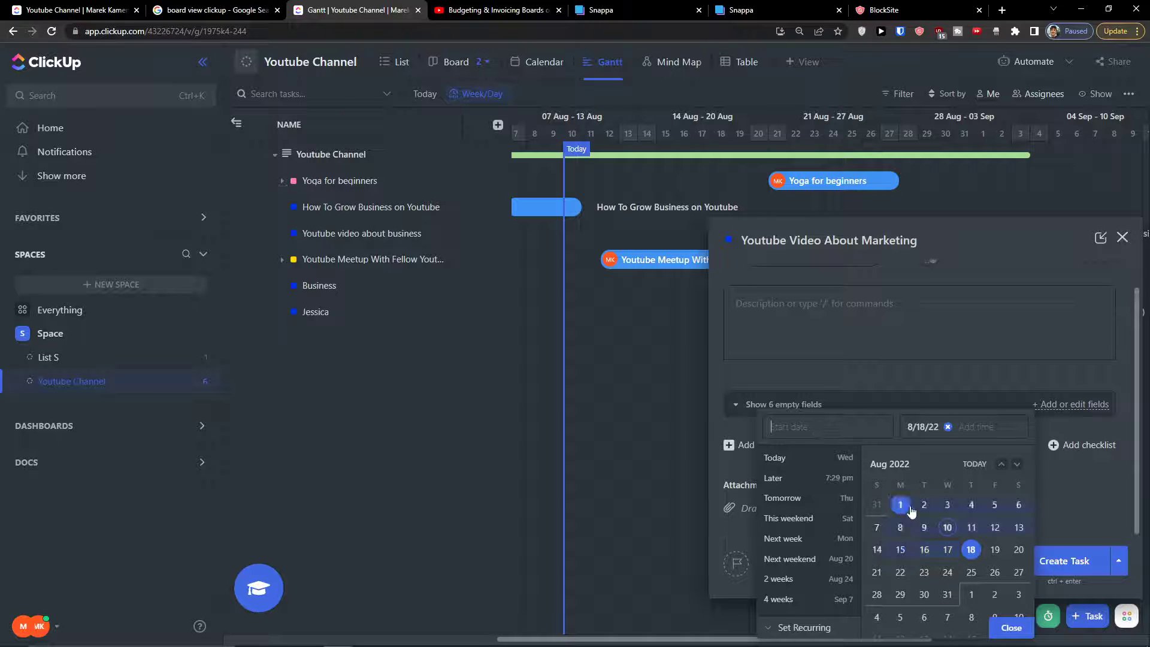
{"action": "left_click", "coordinate": [971, 527]}
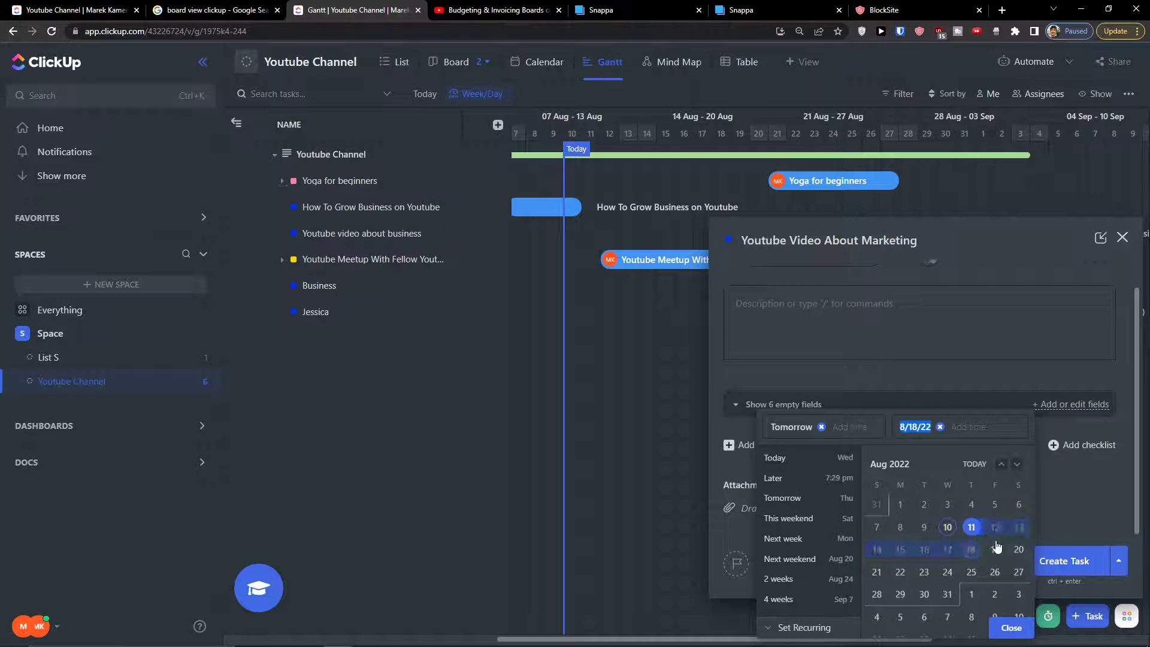
{"action": "left_click", "coordinate": [1010, 628]}
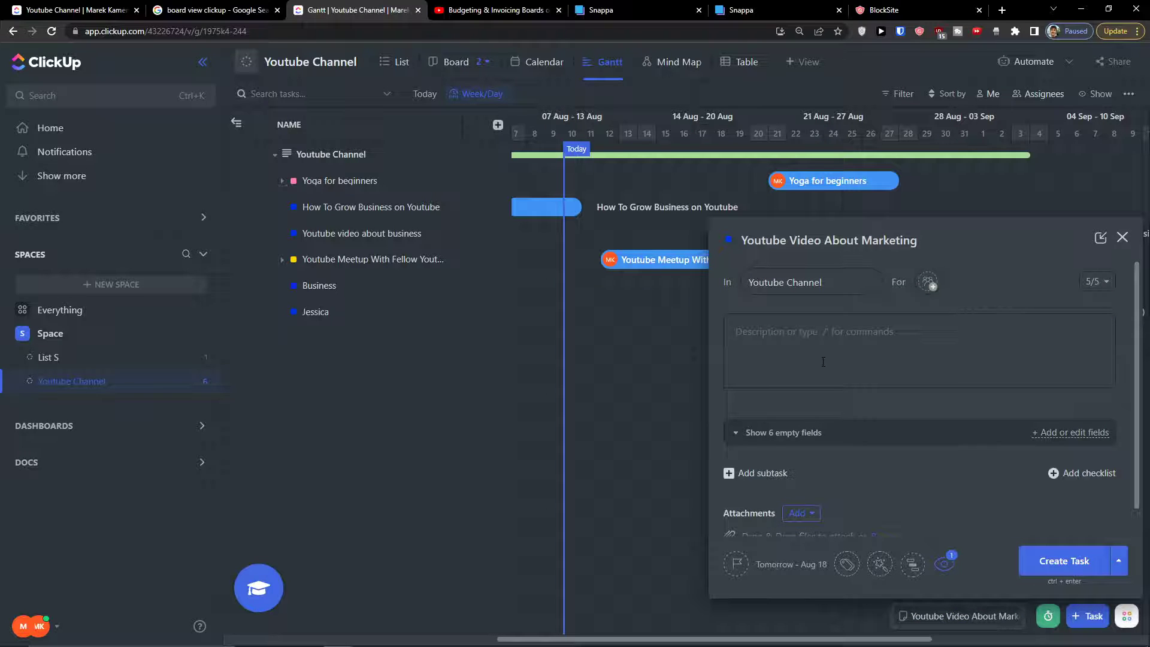
{"action": "scroll", "coordinate": [821, 365], "scroll_direction": "down", "scroll_amount": 1}
{"action": "scroll", "coordinate": [820, 367], "scroll_direction": "up", "scroll_amount": 1}
{"action": "scroll", "coordinate": [807, 370], "scroll_direction": "down", "scroll_amount": 1}
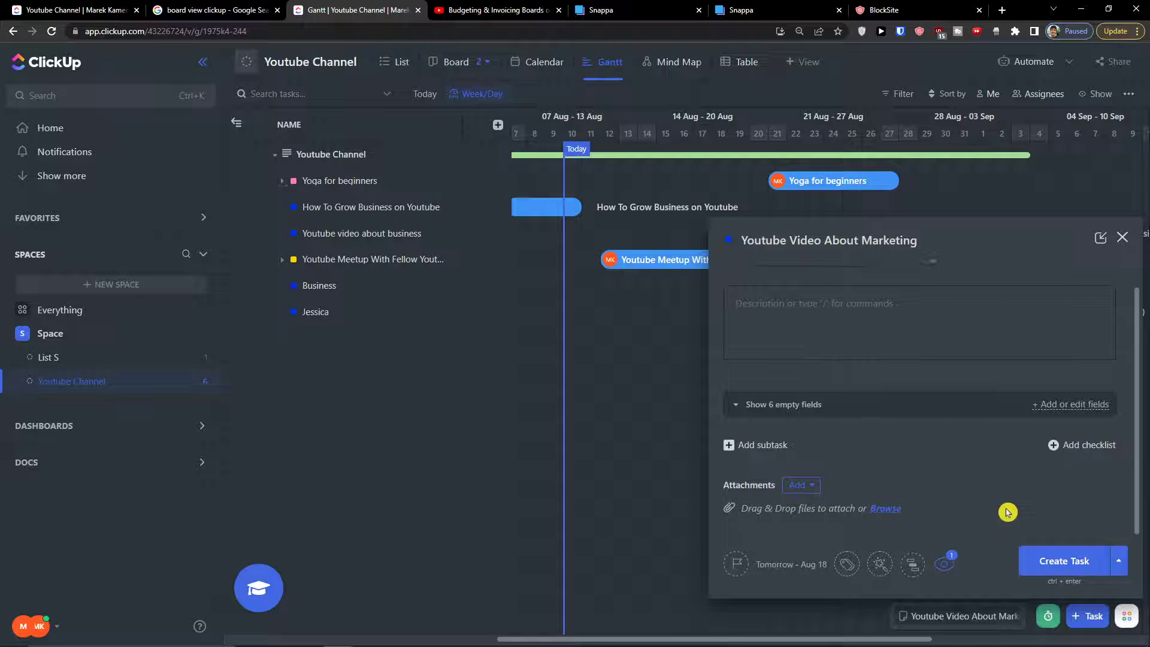
- Set Normal priority, assign the task to yourself, and reveal the 6 empty custom fields
{"action": "left_click", "coordinate": [736, 565]}
{"action": "left_click", "coordinate": [772, 576]}
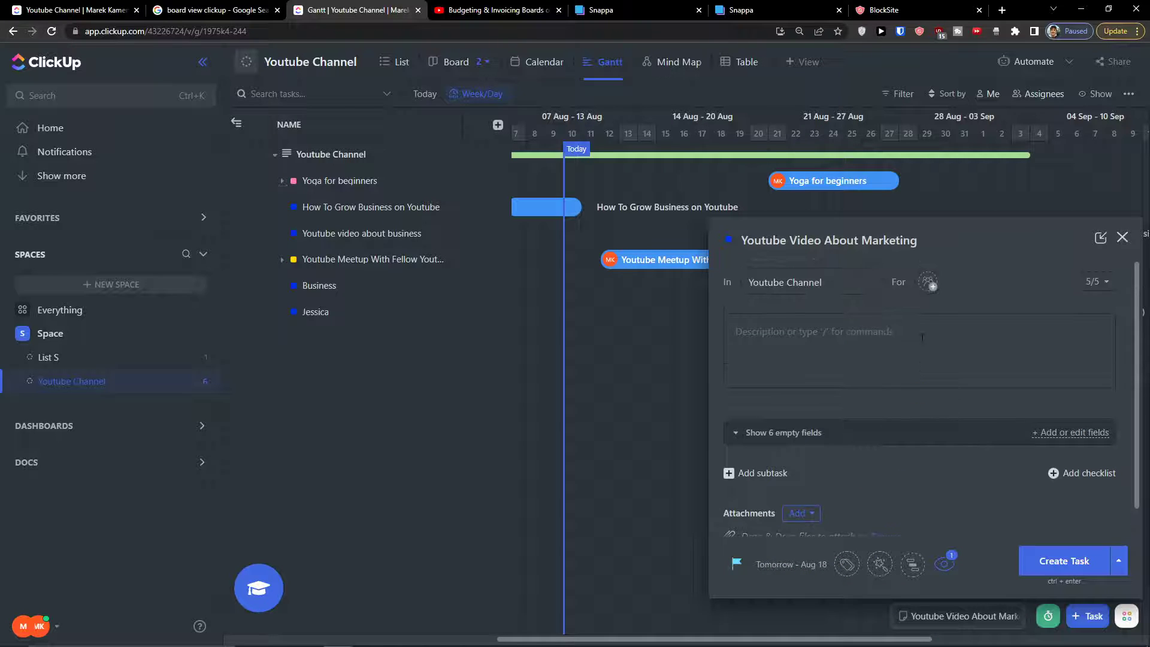
{"action": "left_click", "coordinate": [930, 284]}
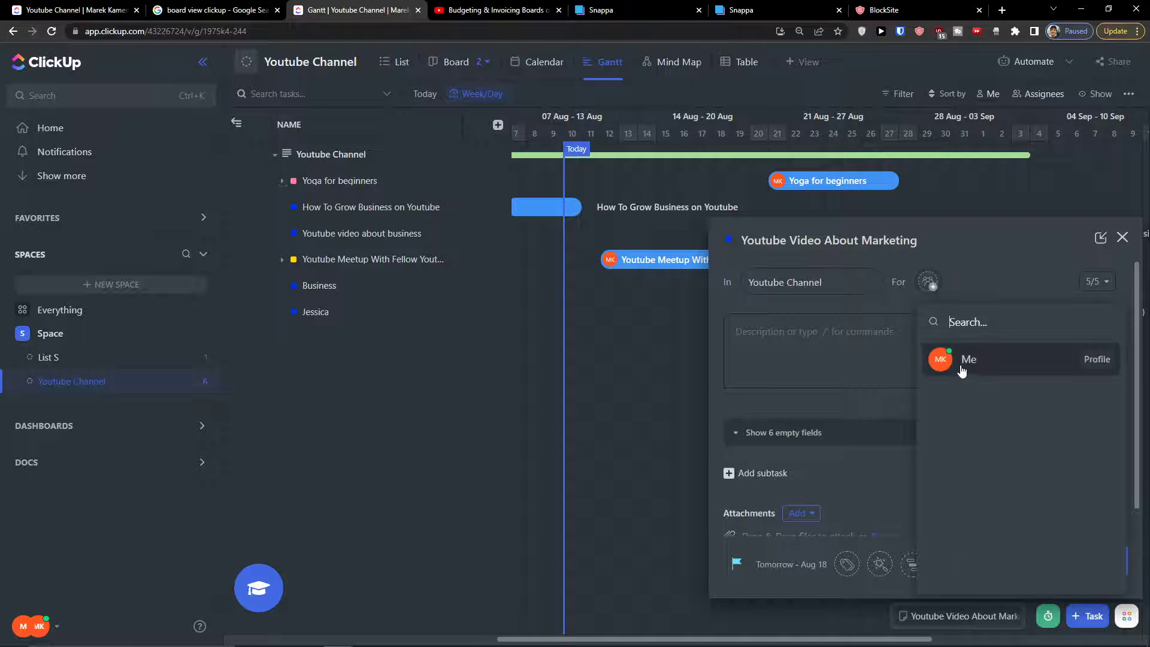
{"action": "left_click", "coordinate": [963, 365]}
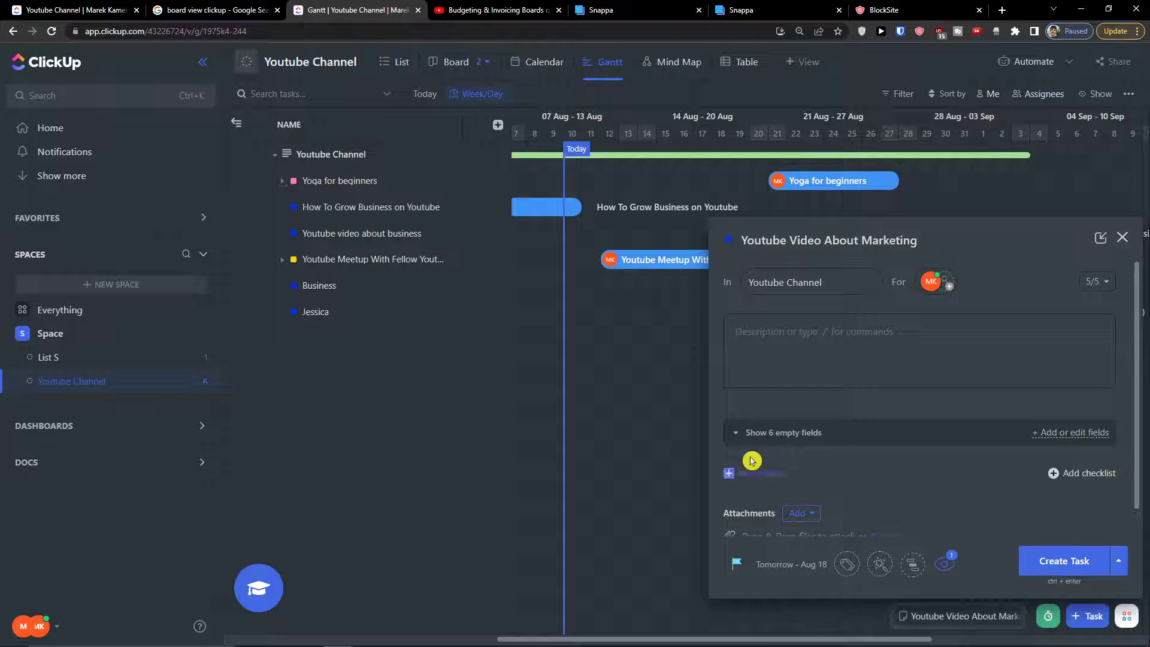
{"action": "left_click", "coordinate": [736, 440]}
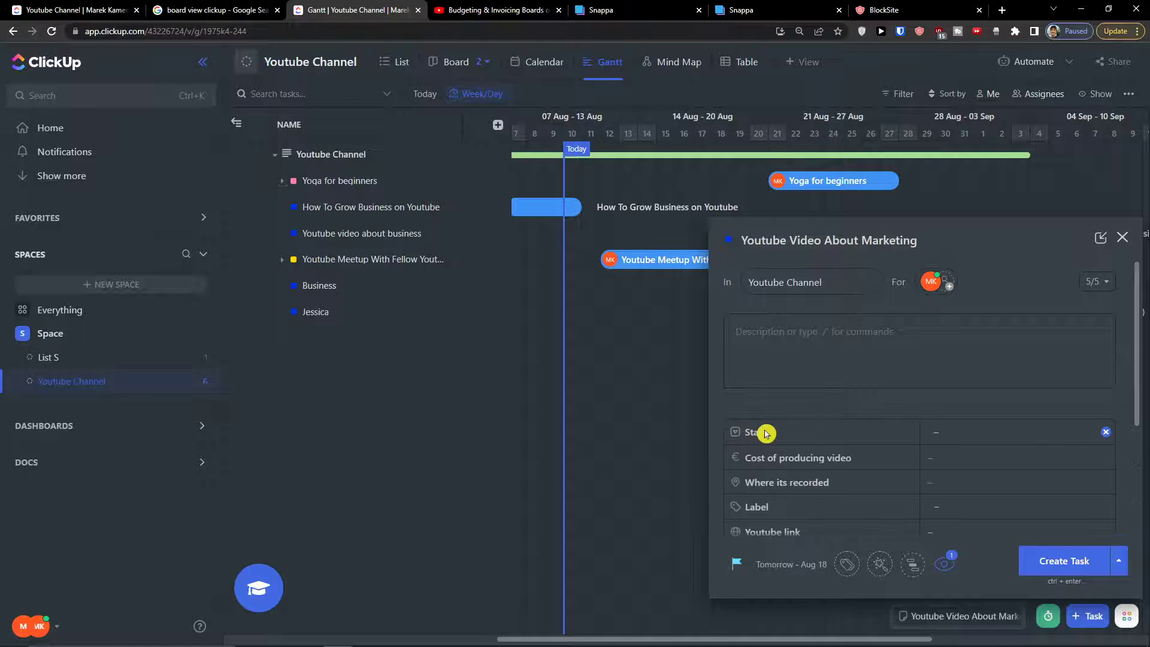
- Set the status to WORKING ON IT and enter €300 as the video production cost
{"action": "scroll", "coordinate": [839, 413], "scroll_direction": "down", "scroll_amount": 3}
{"action": "scroll", "coordinate": [902, 412], "scroll_direction": "up", "scroll_amount": 3}
{"action": "scroll", "coordinate": [903, 411], "scroll_direction": "down", "scroll_amount": 3}
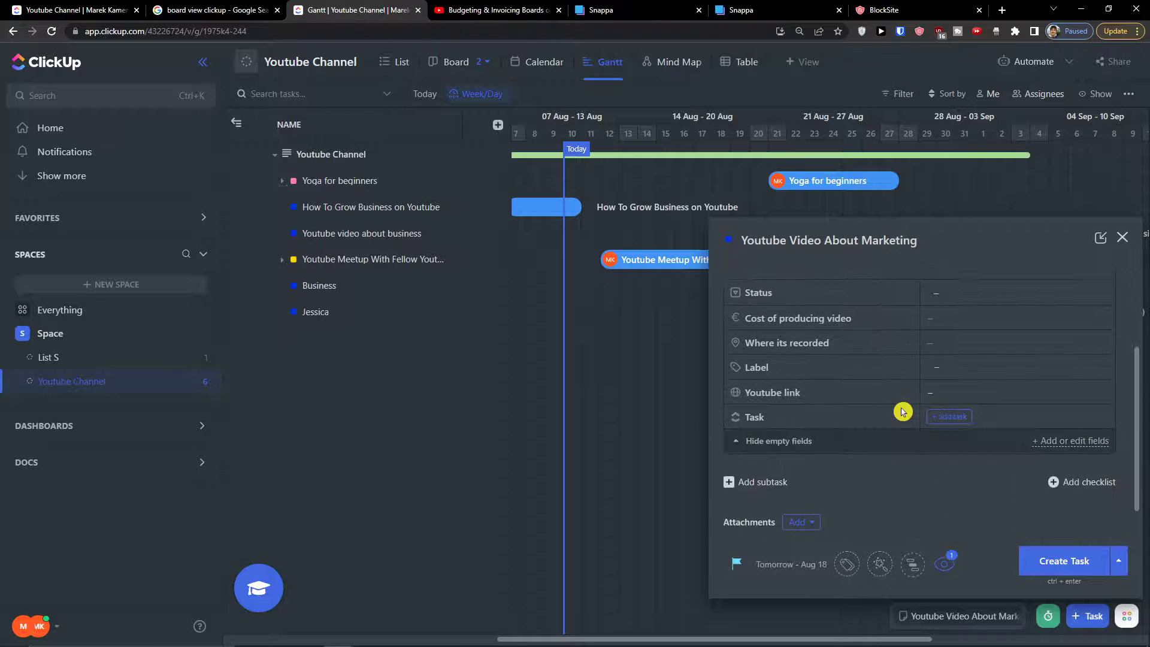
{"action": "scroll", "coordinate": [904, 411], "scroll_direction": "up", "scroll_amount": 3}
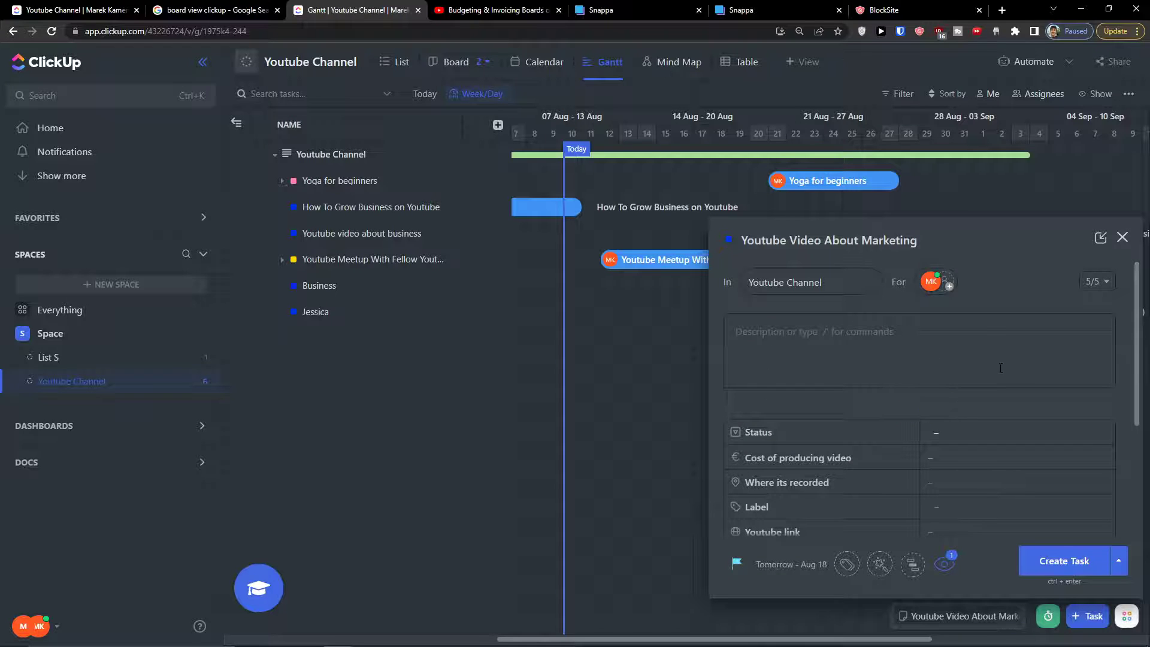
{"action": "scroll", "coordinate": [1001, 367], "scroll_direction": "down", "scroll_amount": 3}
{"action": "left_click", "coordinate": [945, 294]}
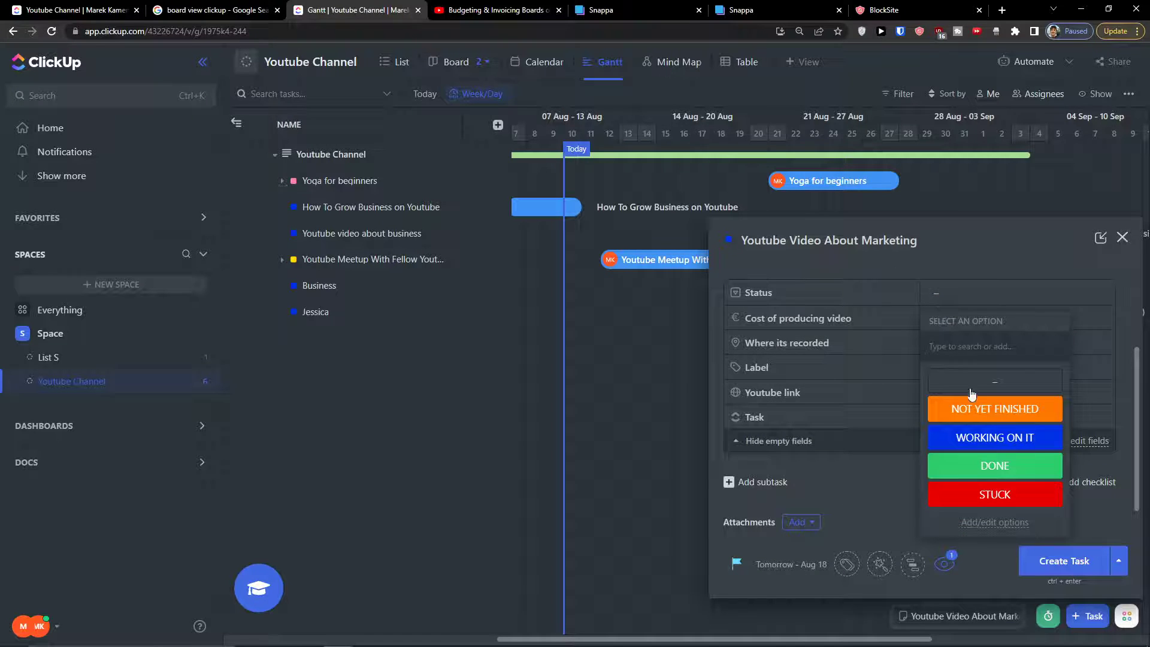
{"action": "left_click", "coordinate": [994, 437]}
{"action": "left_click", "coordinate": [946, 327]}
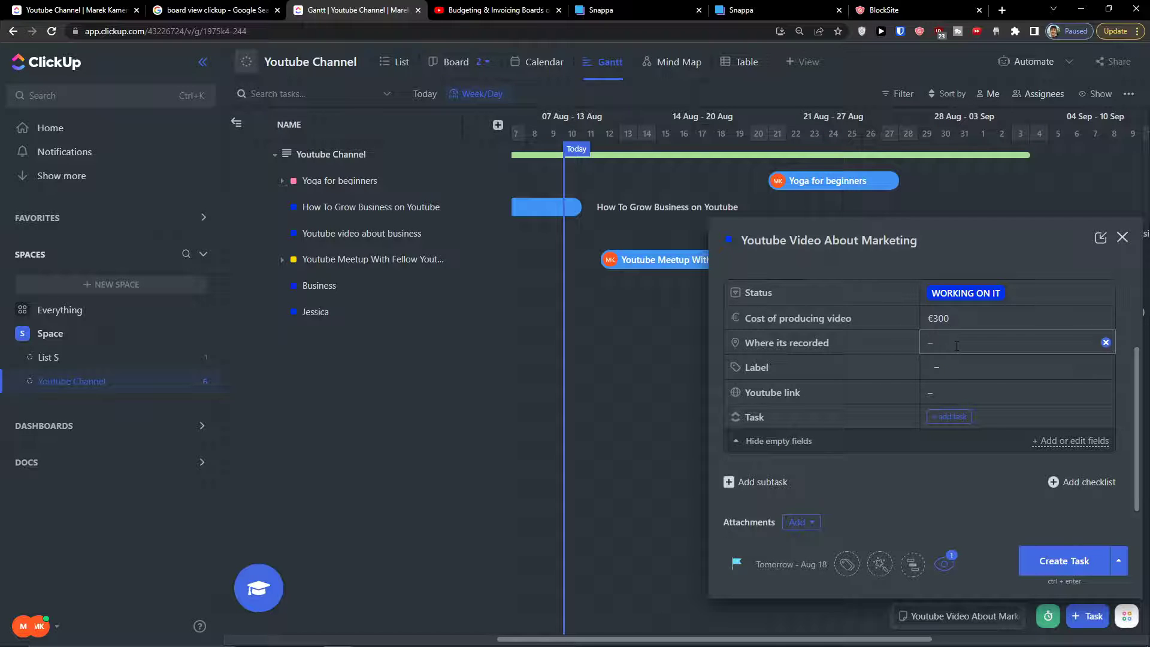
- Apply the Youtube label and create the task
{"action": "left_click", "coordinate": [953, 372]}
{"action": "left_click", "coordinate": [957, 453]}
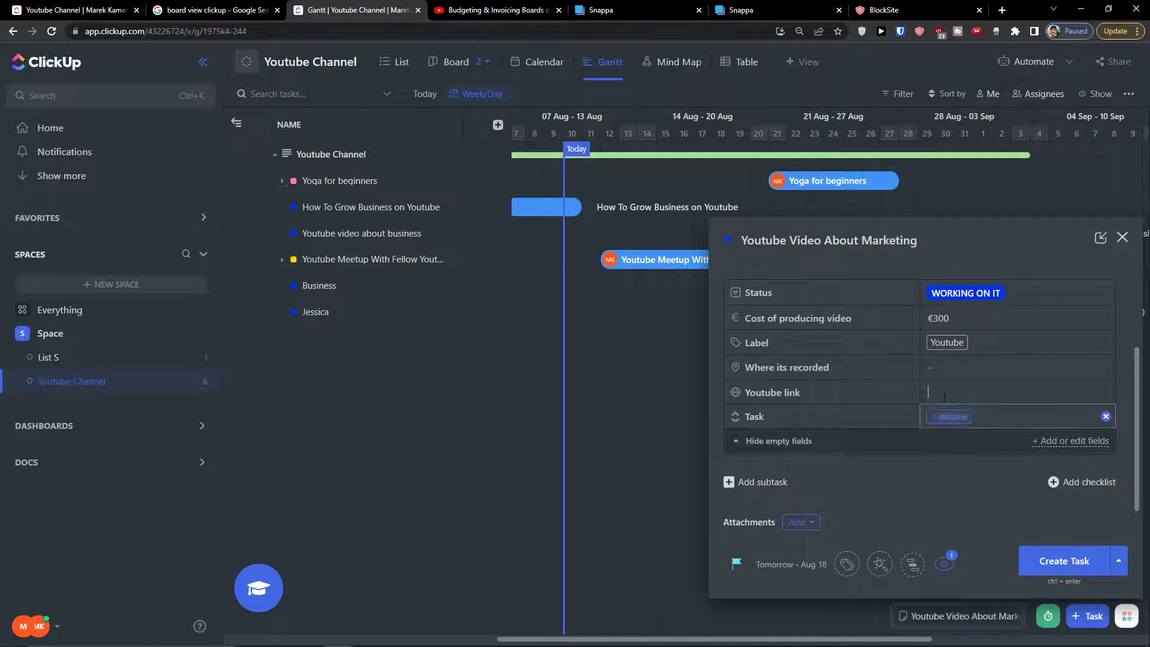
{"action": "scroll", "coordinate": [1031, 468], "scroll_direction": "up", "scroll_amount": 3}
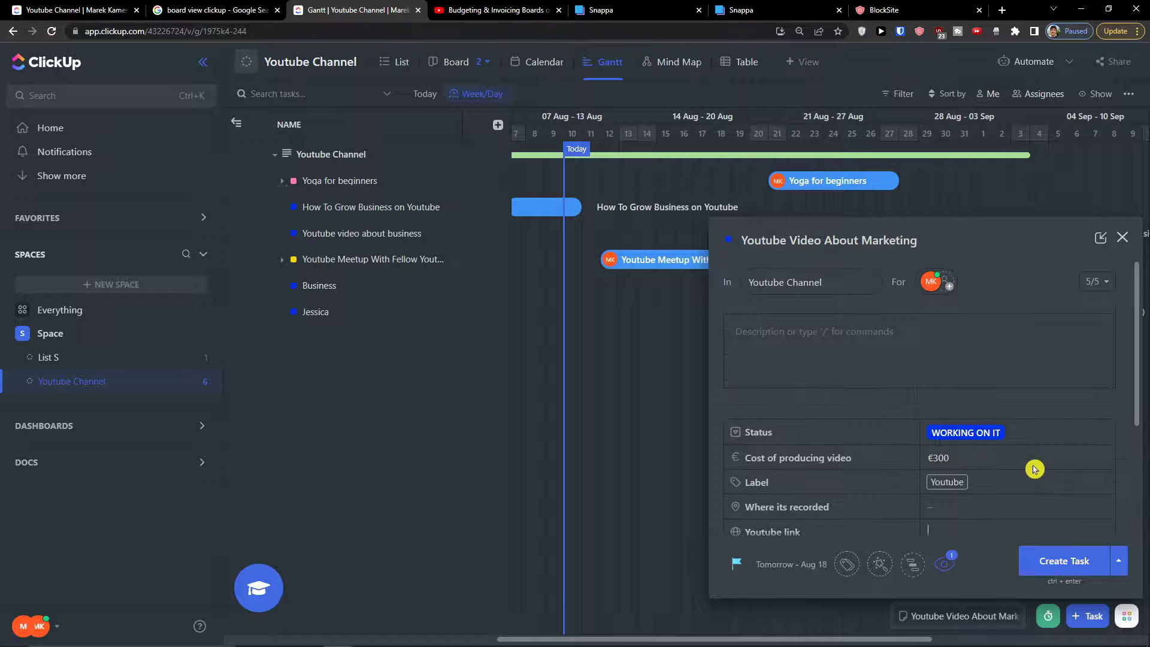
{"action": "scroll", "coordinate": [1036, 497], "scroll_direction": "down", "scroll_amount": 4}
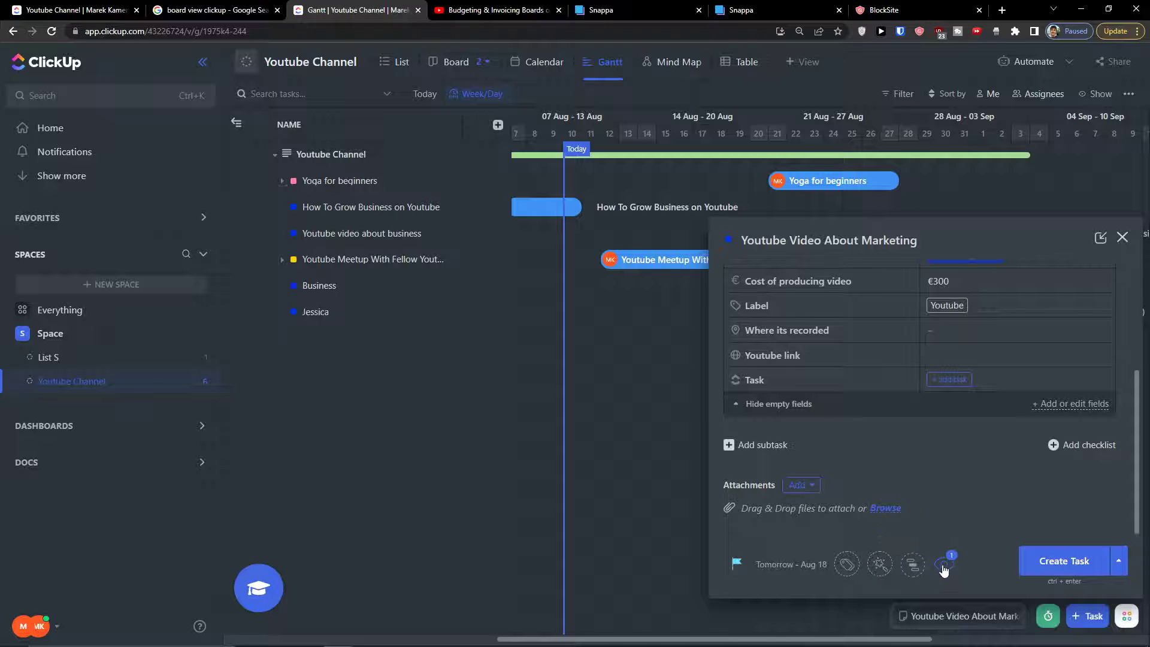
{"action": "left_click", "coordinate": [1079, 558]}
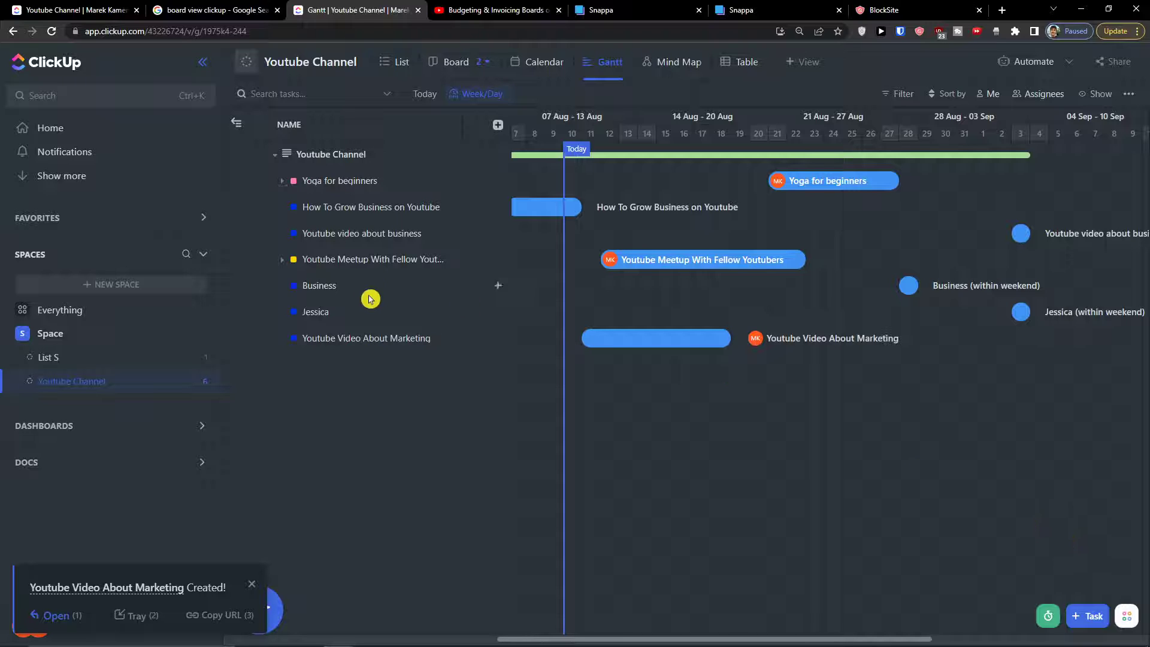
- Tick the Youtube Video About Marketing checkbox in the Gantt task list to show bulk actions
{"action": "left_click", "coordinate": [251, 344]}
{"action": "left_click", "coordinate": [234, 340]}
{"action": "left_click", "coordinate": [244, 324]}
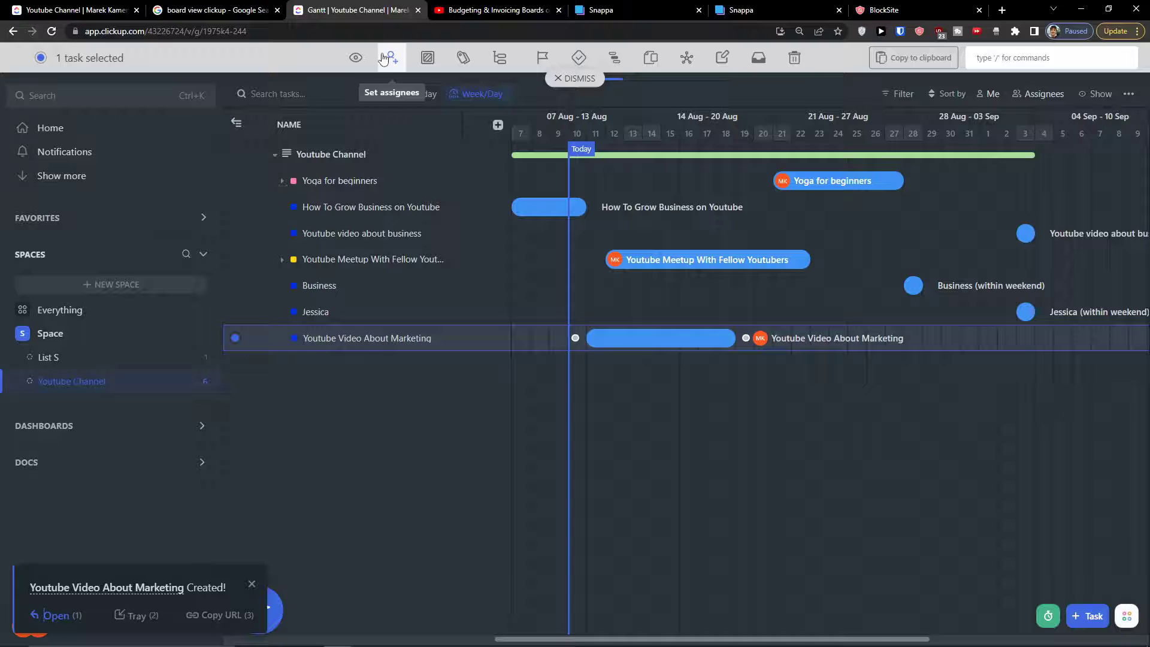
- Reload the page, reselect Youtube Video About Marketing and mark it as a milestone
{"action": "left_click", "coordinate": [417, 58]}
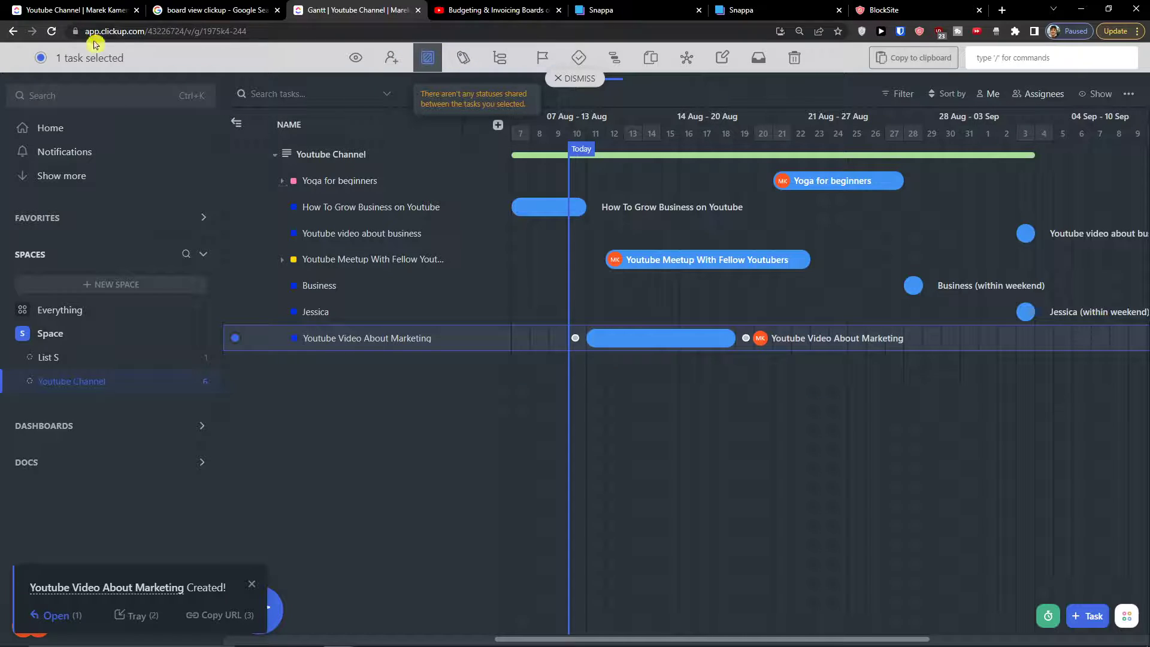
{"action": "left_click", "coordinate": [55, 38]}
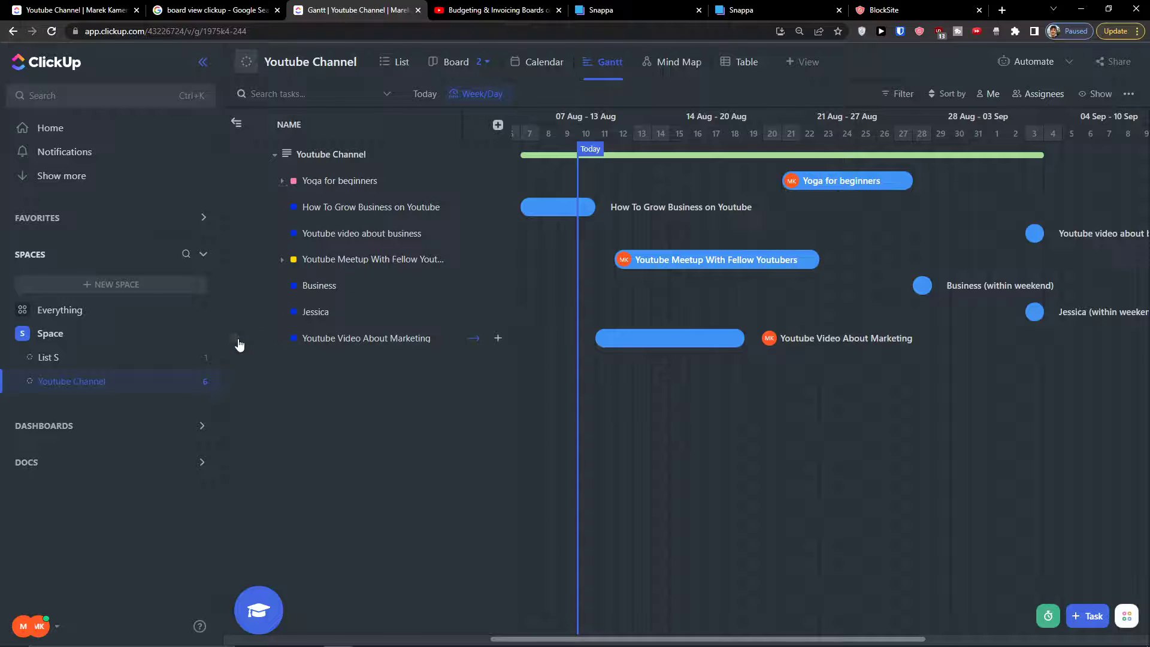
{"action": "left_click", "coordinate": [236, 338]}
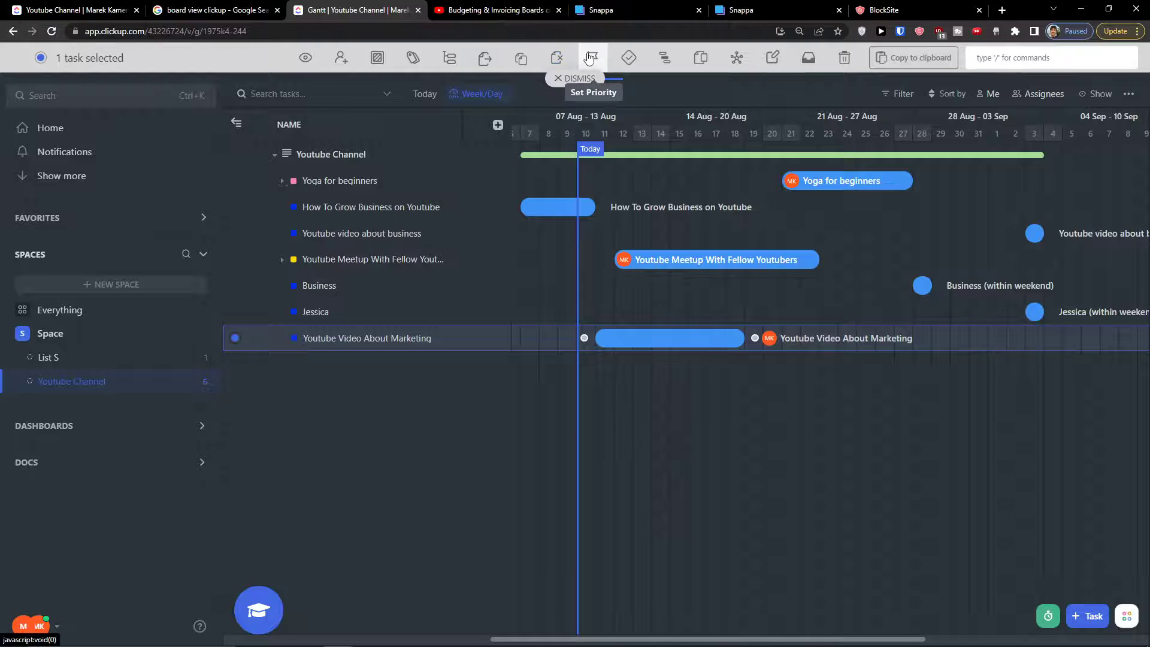
{"action": "left_click", "coordinate": [627, 58]}
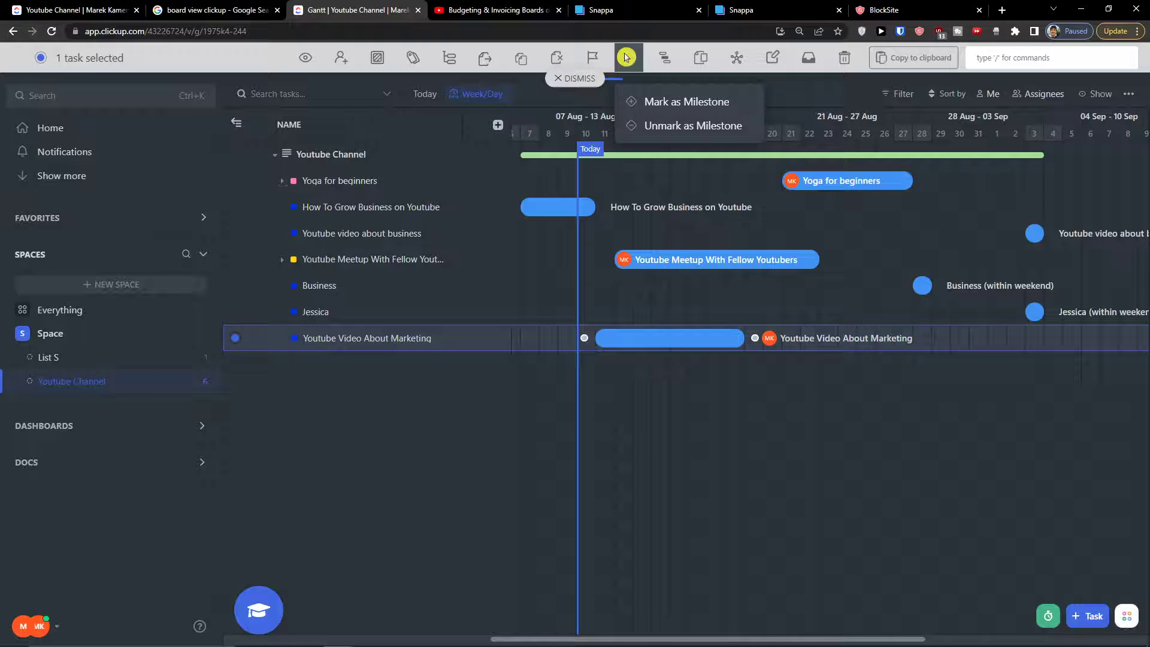
{"action": "left_click", "coordinate": [675, 102]}
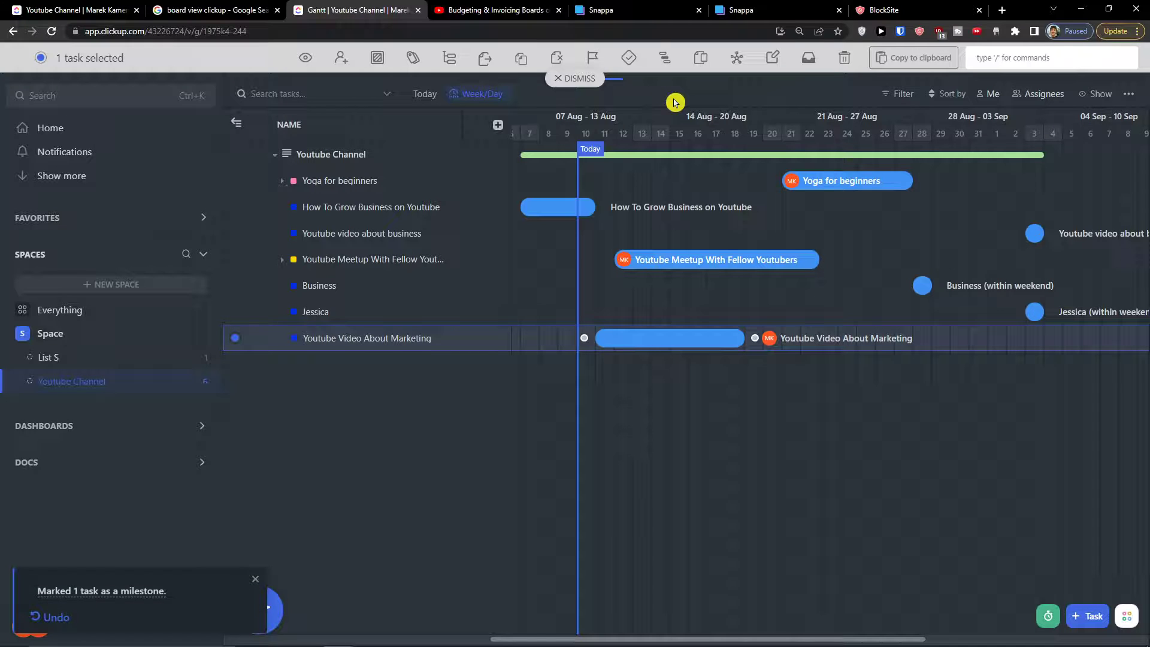
- Glance at the task's dependencies window, close it and clear the task selection
{"action": "left_click", "coordinate": [669, 63]}
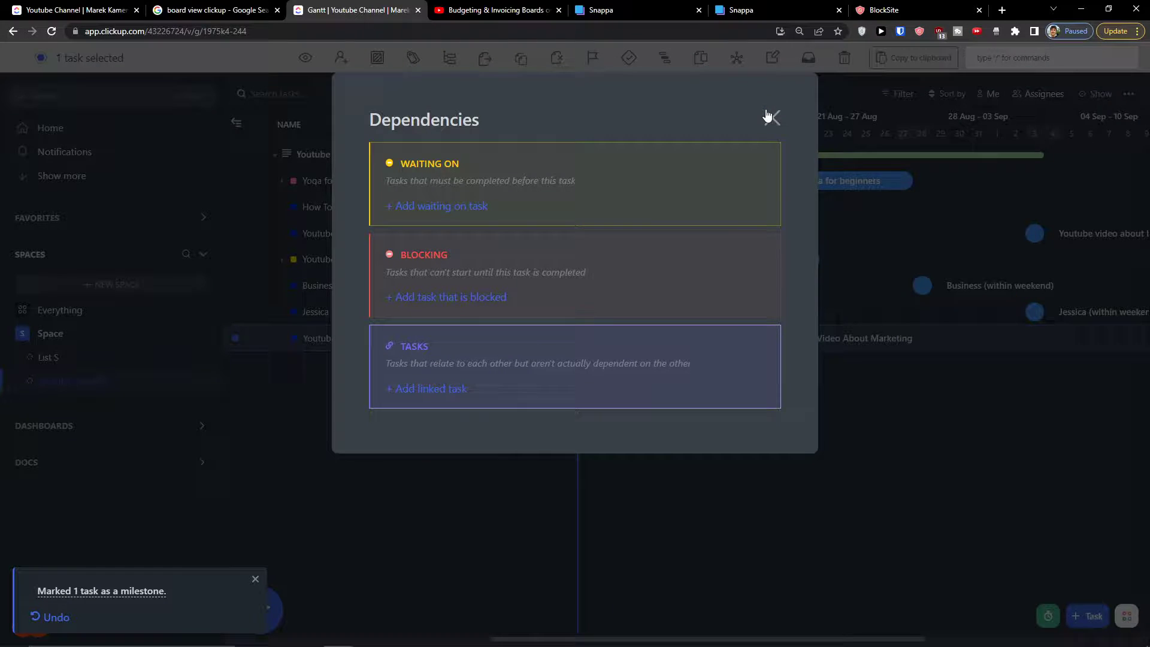
{"action": "left_click", "coordinate": [769, 117]}
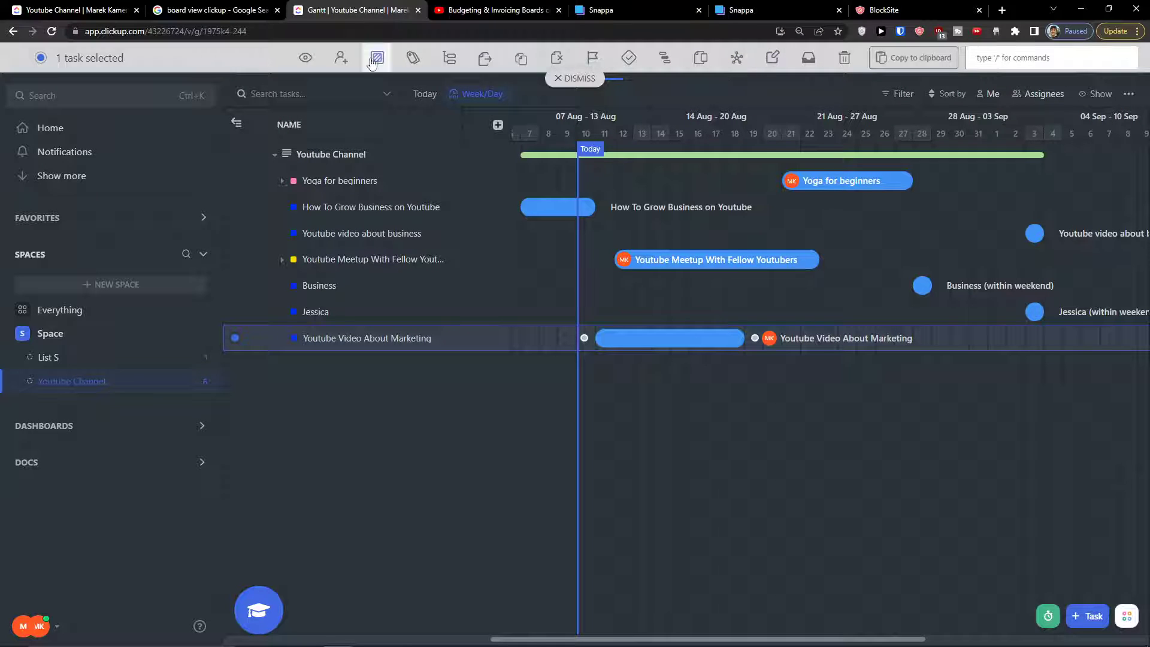
{"action": "left_click", "coordinate": [42, 60]}
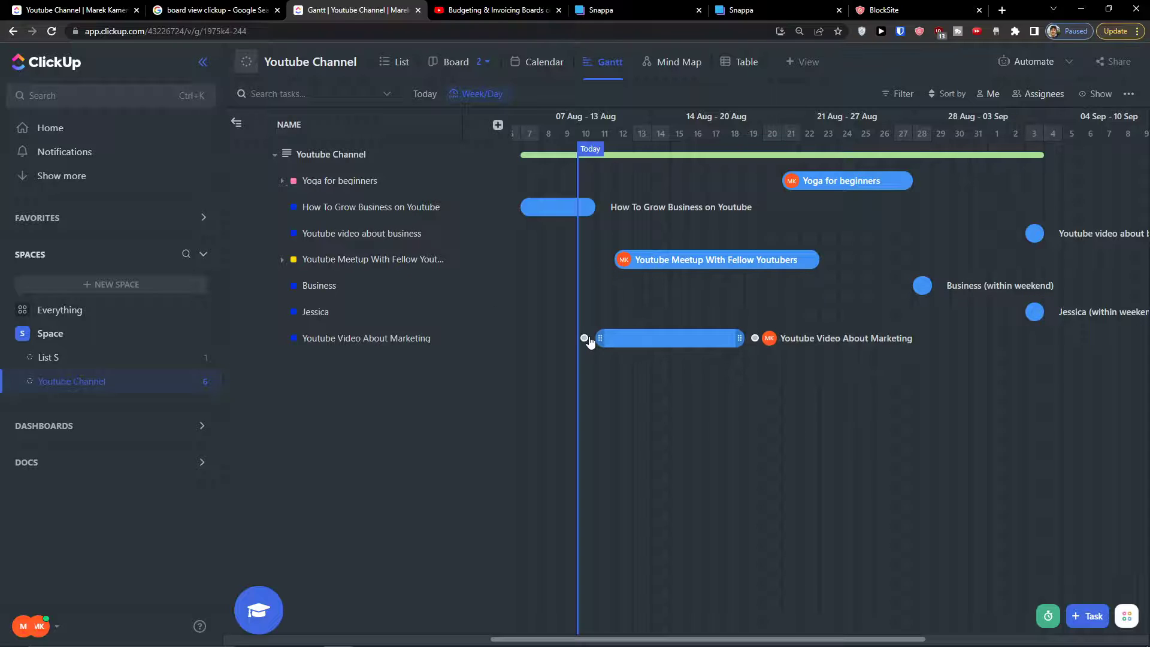
- Dismiss the Marketing bar's menu, scroll the Gantt timeline and switch to List view
{"action": "right_click", "coordinate": [672, 345]}
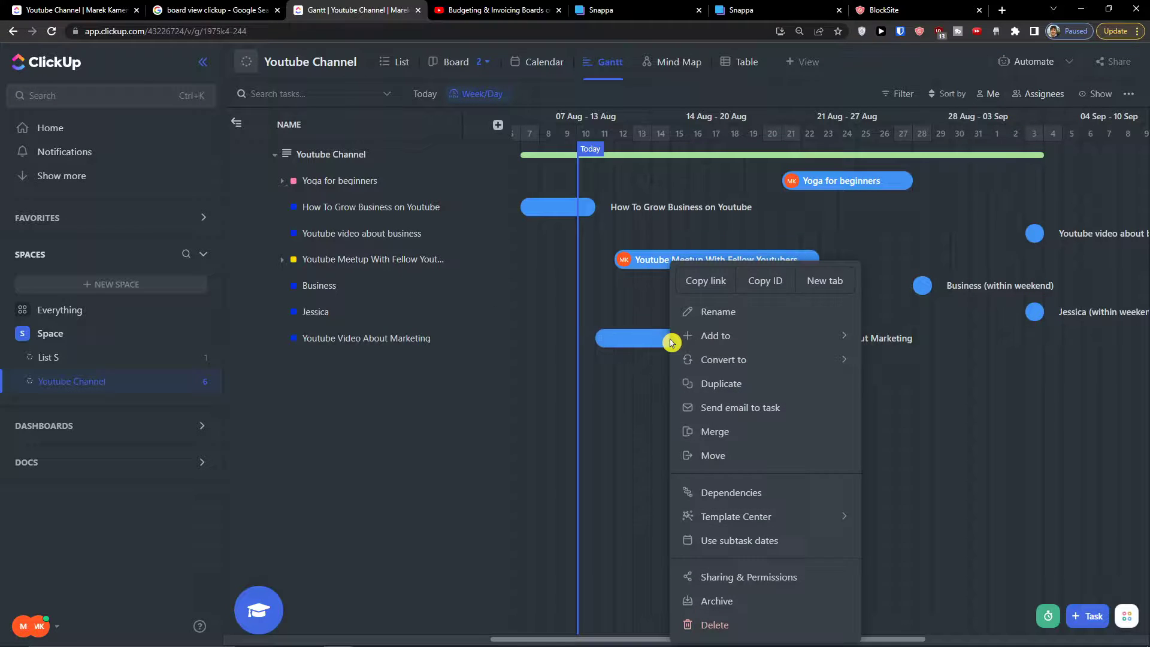
{"action": "left_click", "coordinate": [634, 457]}
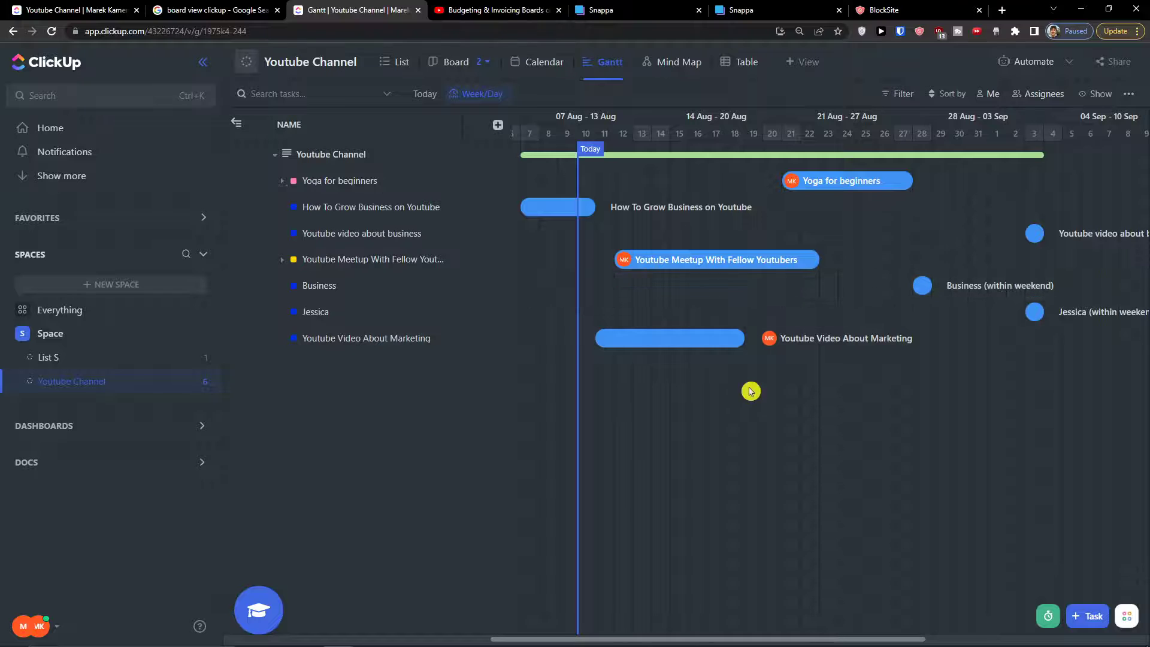
{"action": "left_click_drag", "start_coordinate": [775, 639], "coordinate": [850, 608]}
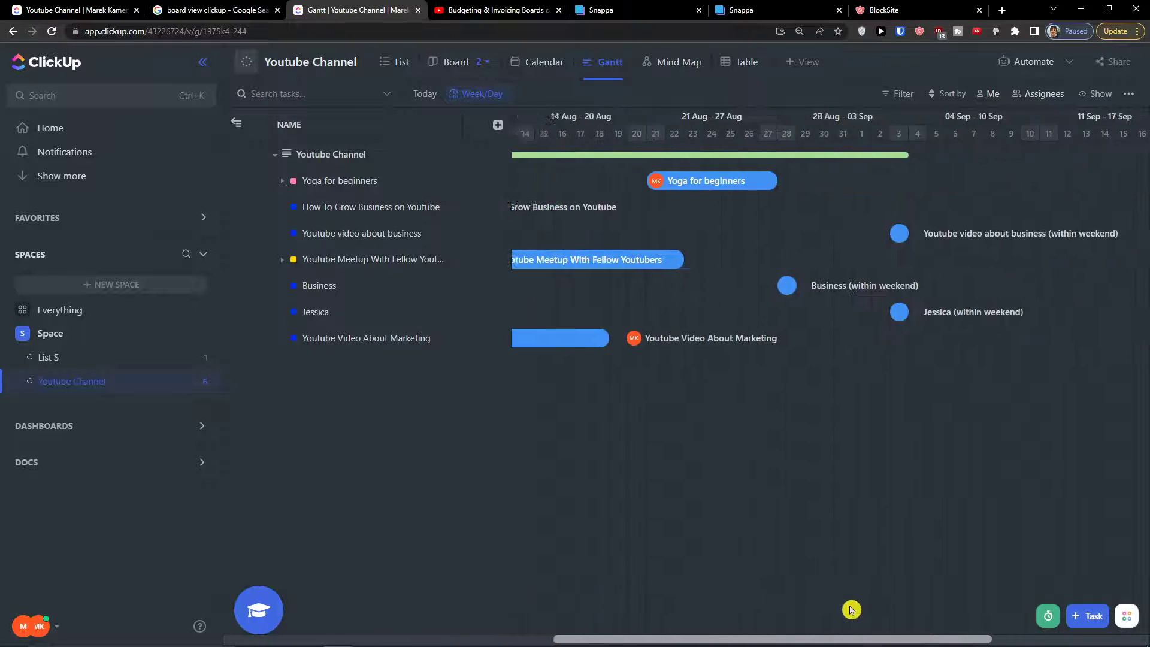
{"action": "left_click", "coordinate": [396, 72]}
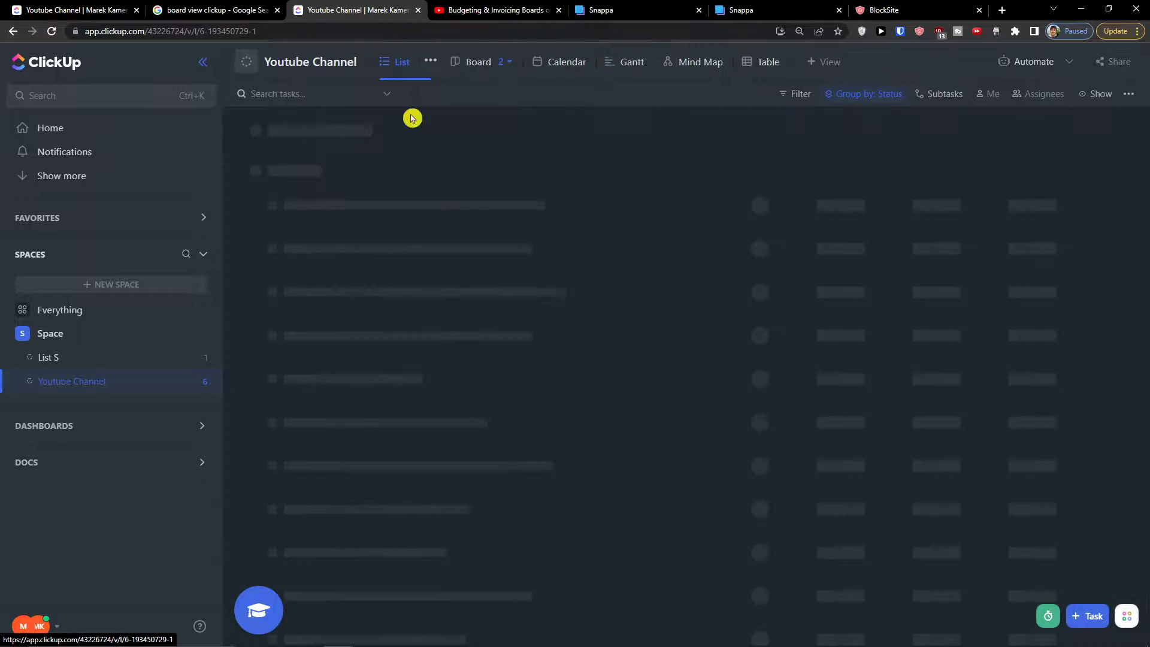
- Select the Youtube Video About Marketing row, leave its status unchanged, and open its dependencies
{"action": "scroll", "coordinate": [412, 380], "scroll_direction": "down", "scroll_amount": 3}
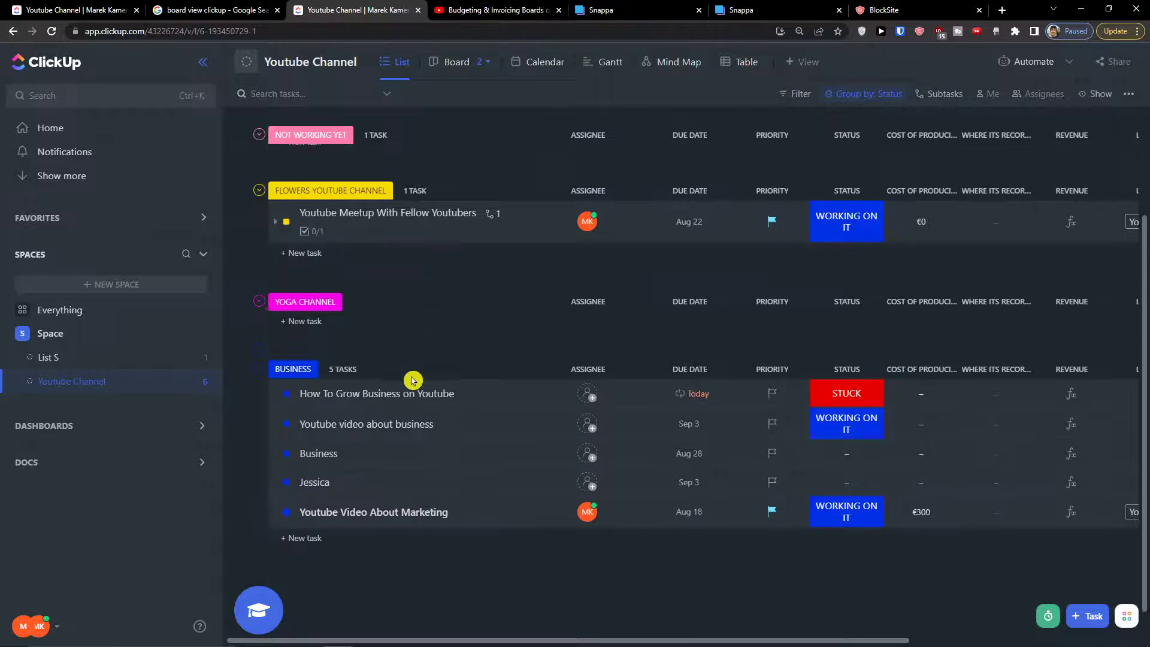
{"action": "left_click_drag", "start_coordinate": [412, 486], "coordinate": [450, 542]}
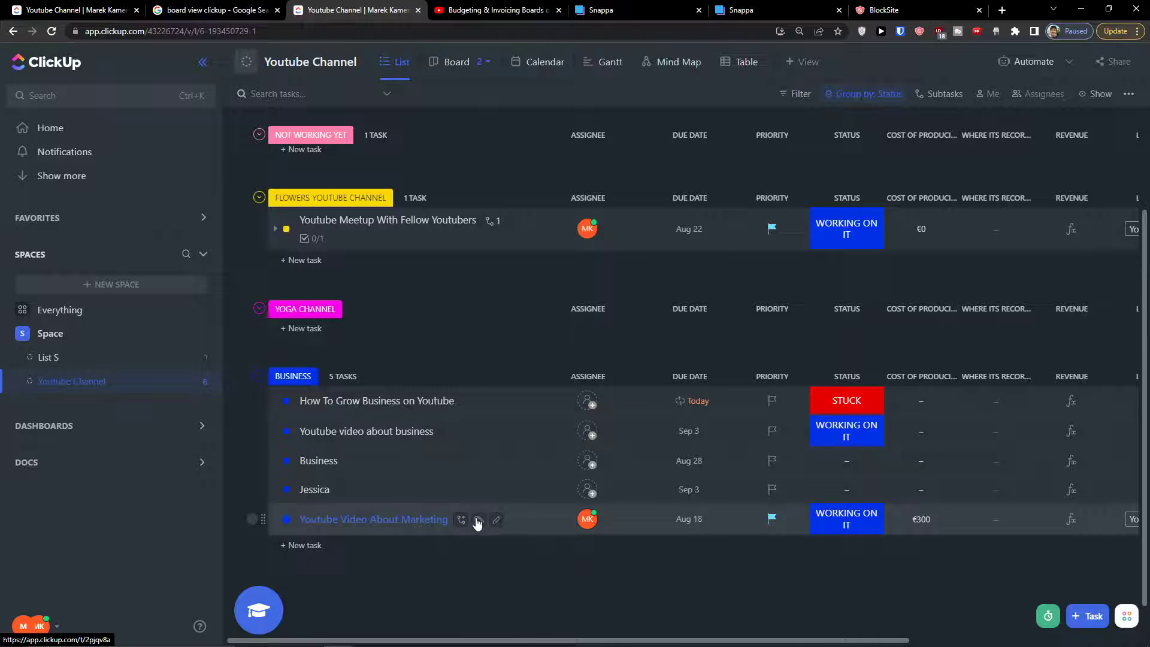
{"action": "left_click", "coordinate": [254, 520]}
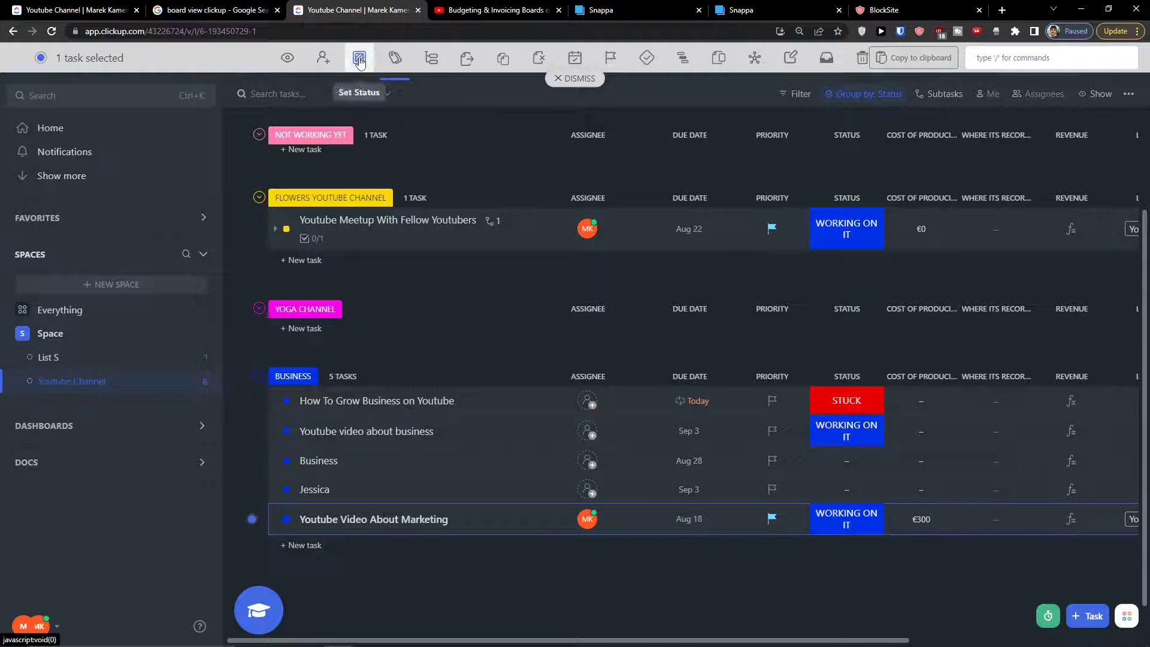
{"action": "left_click", "coordinate": [361, 60]}
{"action": "key", "text": "Escape"}
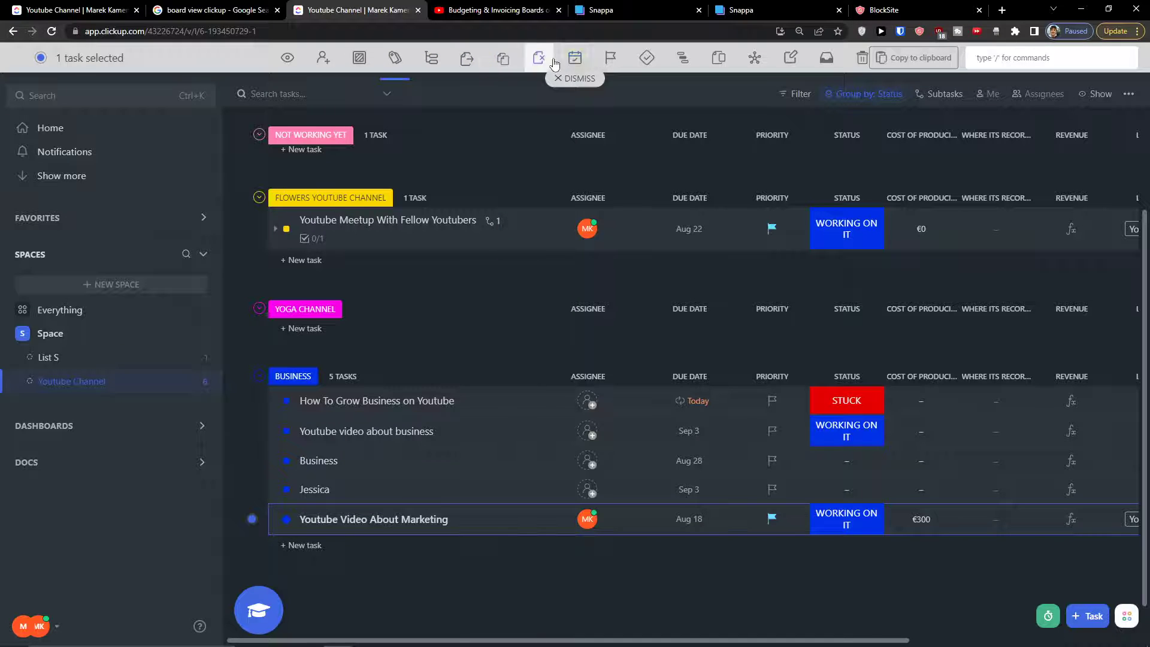
{"action": "left_click", "coordinate": [681, 58]}
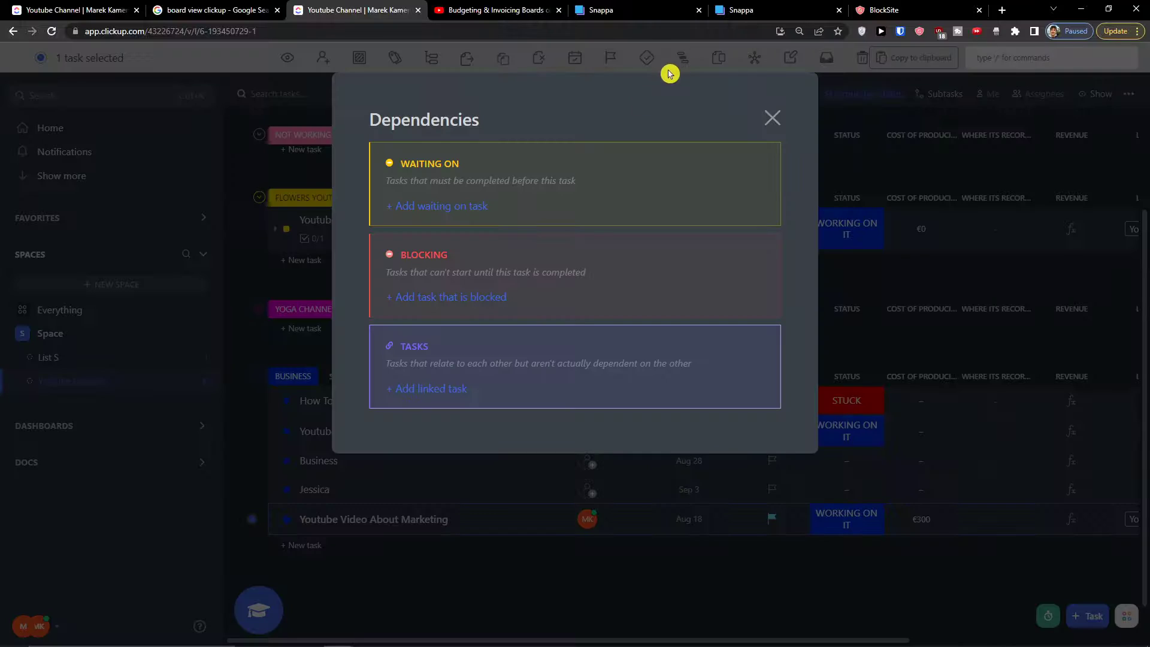
- Add How To Grow Business on Youtube as a waiting-on task
{"action": "left_click", "coordinate": [459, 210]}
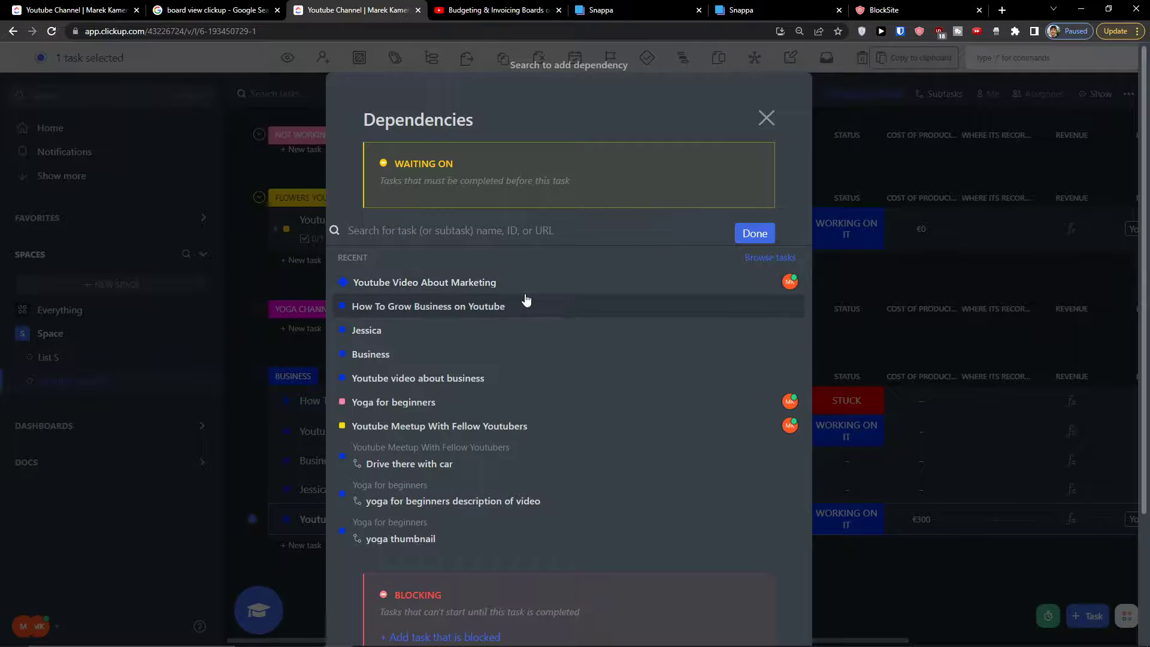
{"action": "left_click", "coordinate": [520, 304]}
{"action": "scroll", "coordinate": [576, 285], "scroll_direction": "down", "scroll_amount": 3}
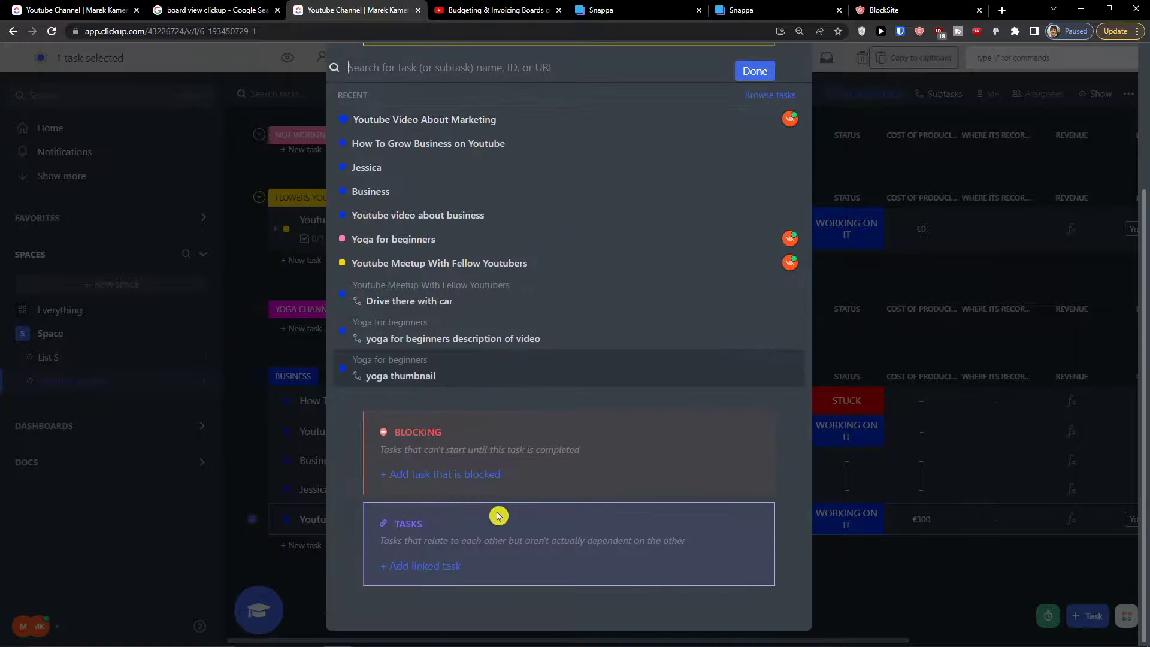
{"action": "left_click", "coordinate": [544, 439]}
{"action": "scroll", "coordinate": [565, 430], "scroll_direction": "up", "scroll_amount": 3}
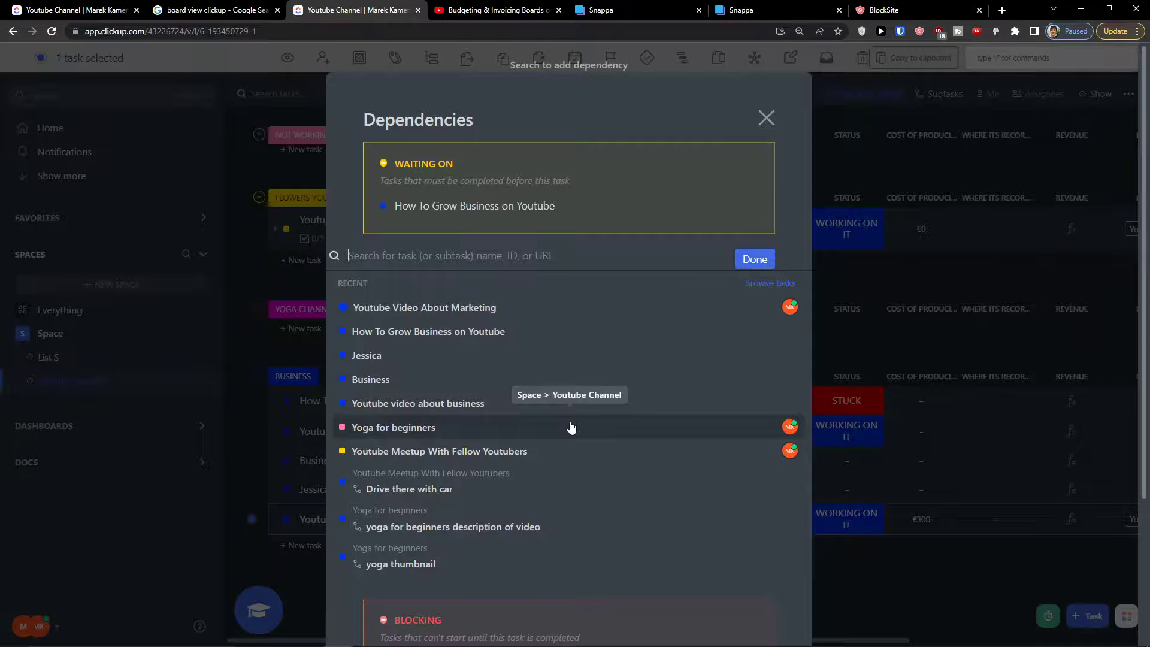
{"action": "mouse_move", "coordinate": [413, 207]}
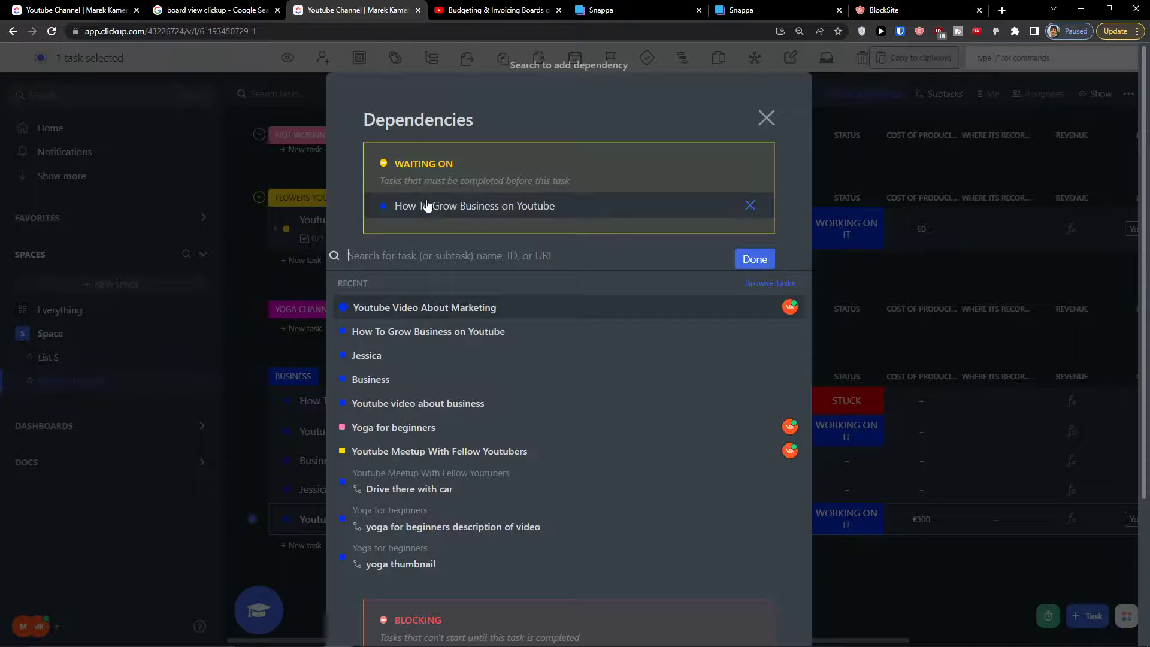
{"action": "scroll", "coordinate": [707, 312], "scroll_direction": "down", "scroll_amount": 3}
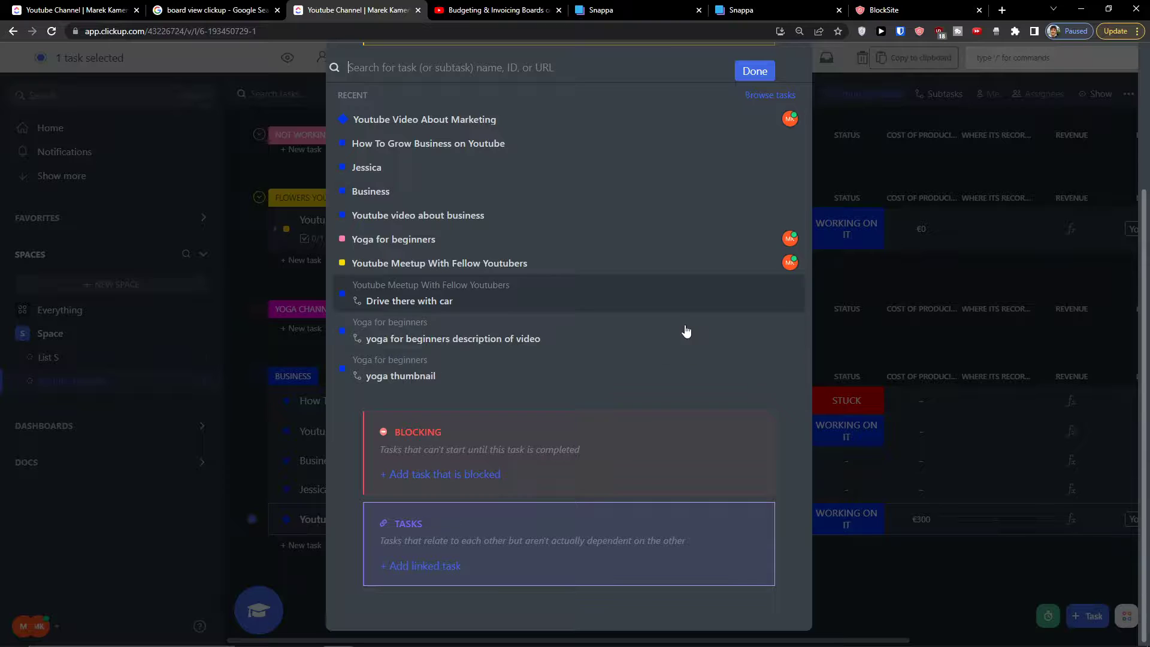
- Link Yoga for beginners as a linked task, confirm, and recheck the dependencies
{"action": "left_click", "coordinate": [403, 573]}
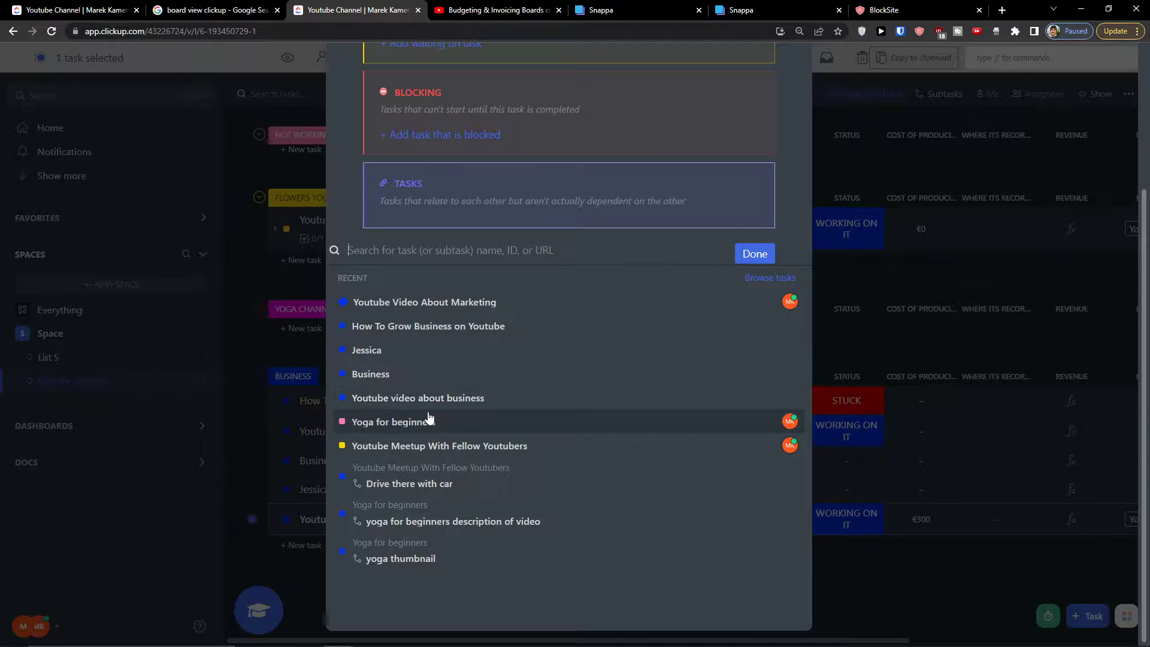
{"action": "left_click", "coordinate": [430, 419]}
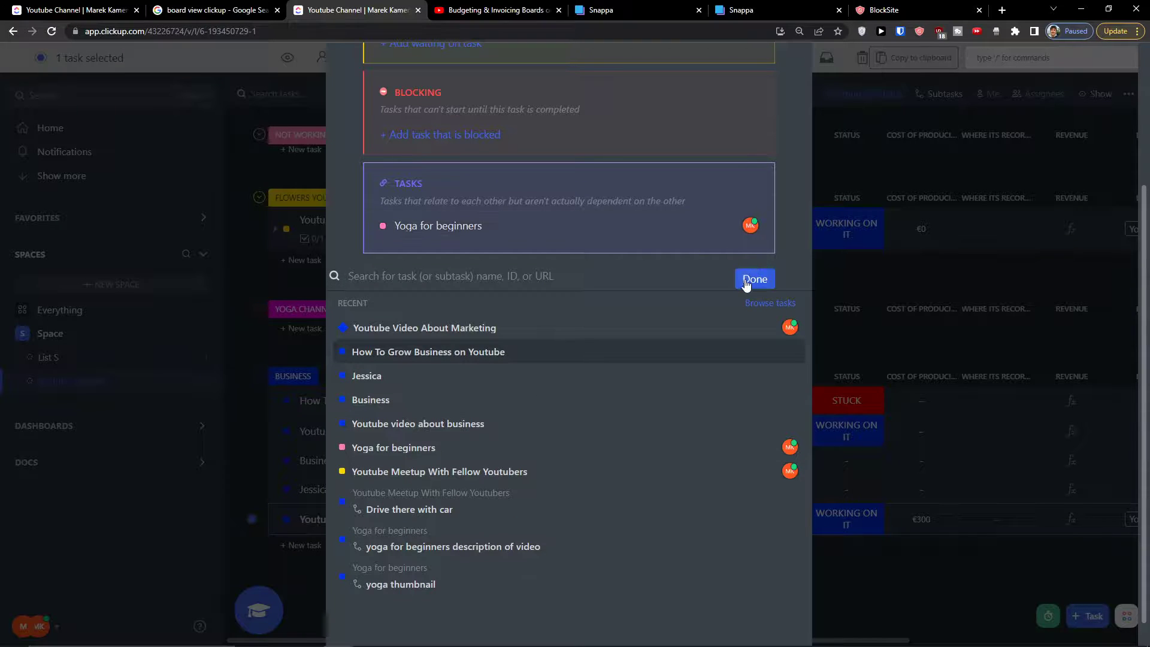
{"action": "left_click", "coordinate": [753, 277]}
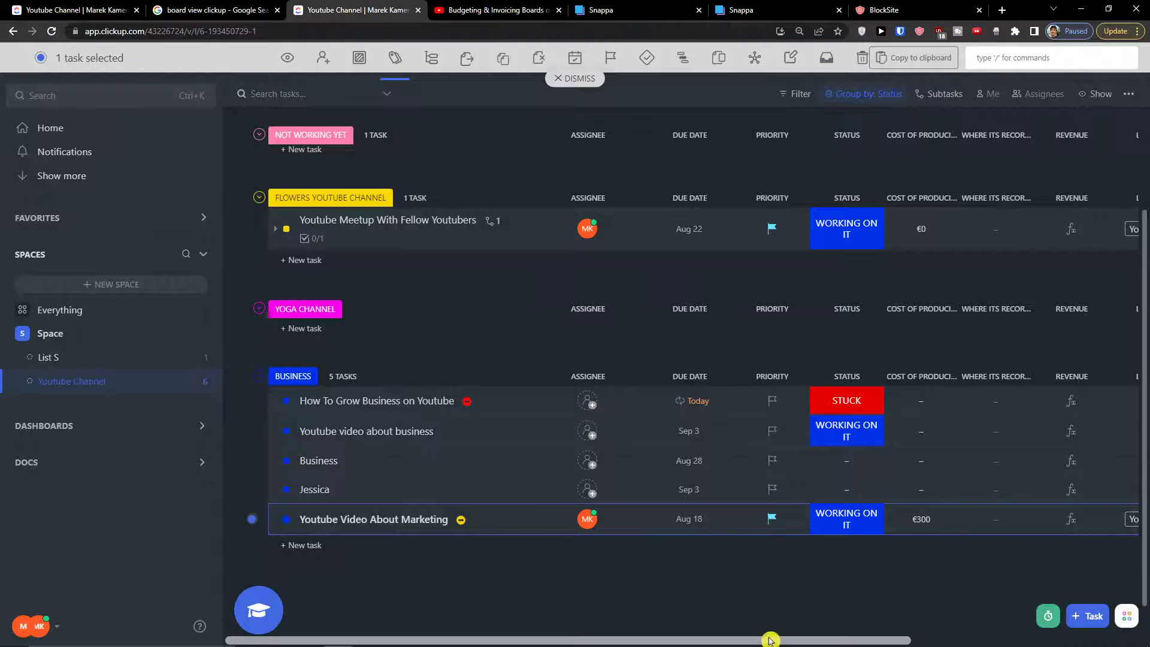
{"action": "left_click_drag", "start_coordinate": [770, 640], "coordinate": [667, 631]}
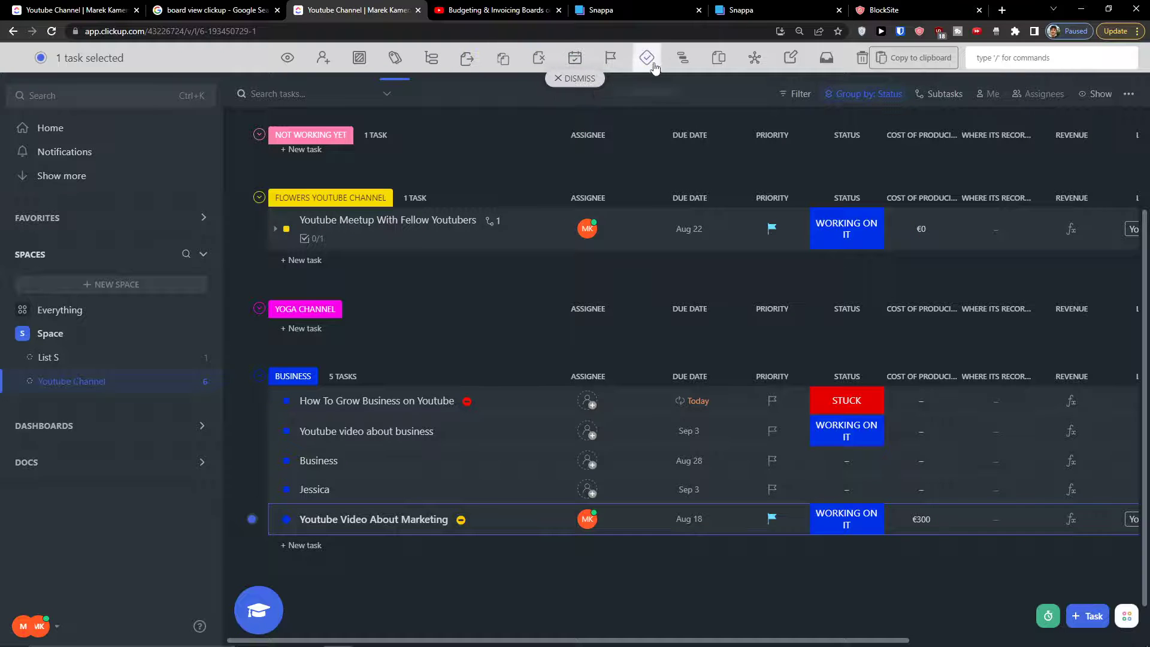
{"action": "left_click", "coordinate": [685, 64]}
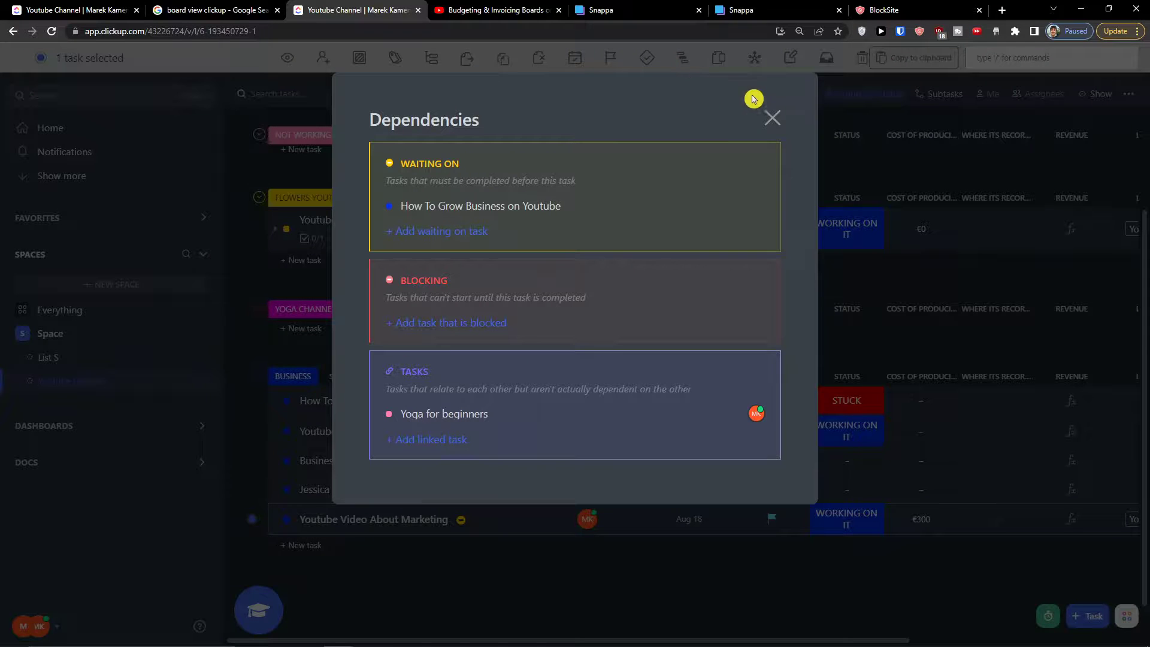
{"action": "left_click", "coordinate": [773, 118]}
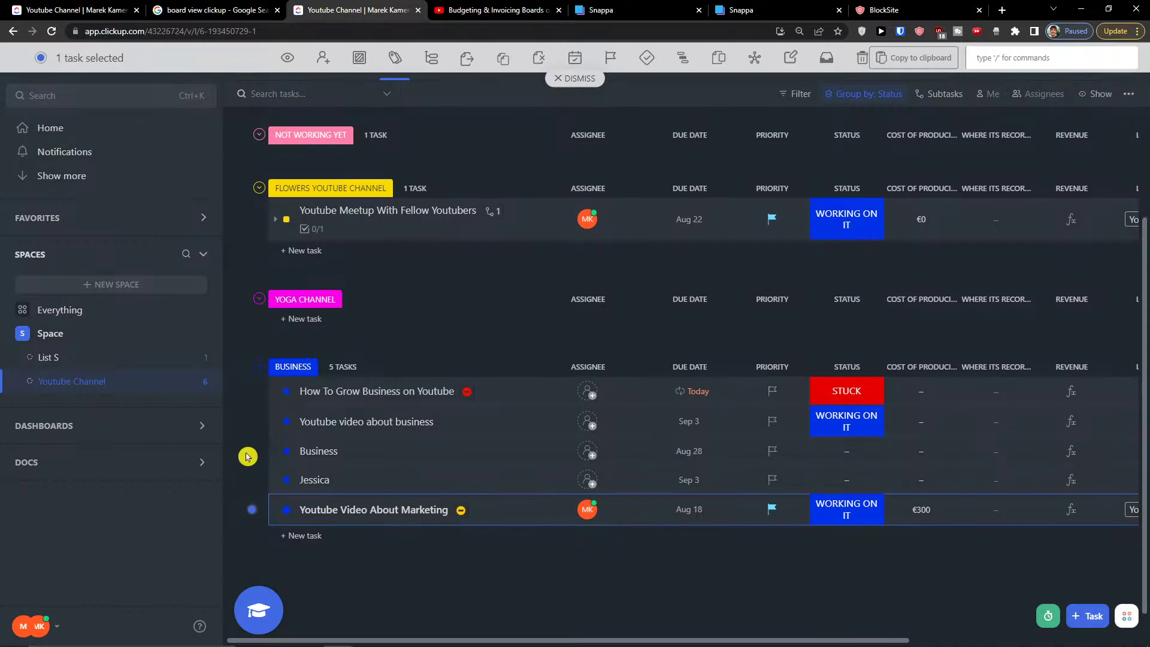
- Deselect the Marketing task and browse the Add column types without adding a column
{"action": "left_click", "coordinate": [252, 510]}
{"action": "left_click_drag", "start_coordinate": [730, 638], "coordinate": [1014, 636]}
{"action": "left_click", "coordinate": [1091, 367]}
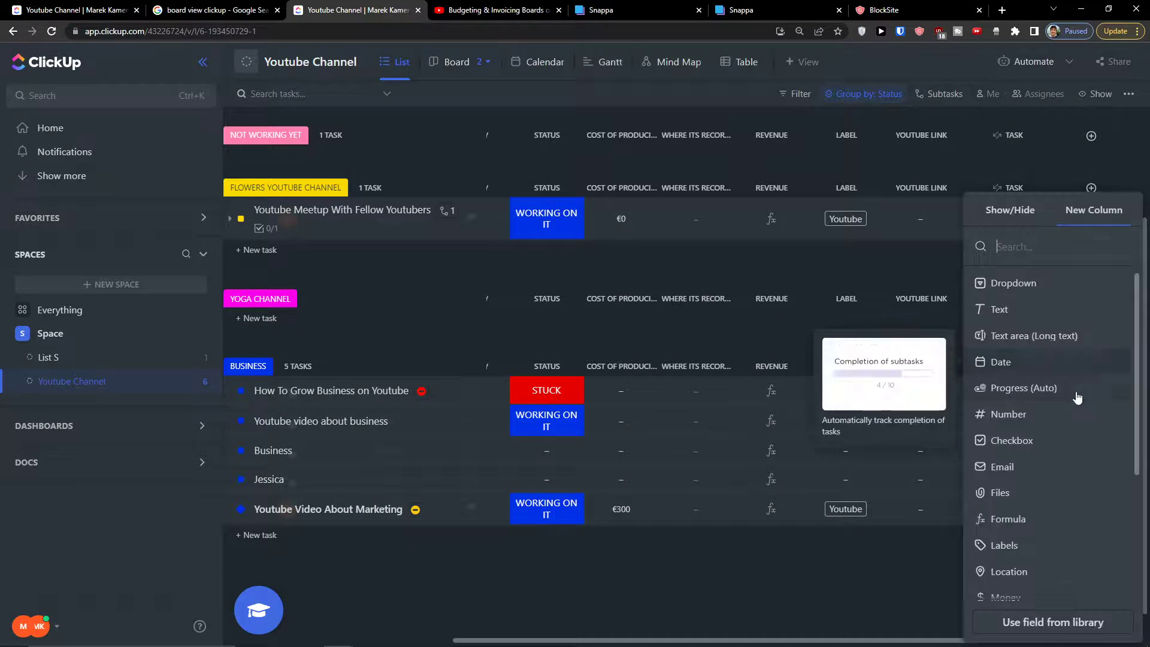
{"action": "scroll", "coordinate": [1054, 405], "scroll_direction": "down", "scroll_amount": 3}
{"action": "scroll", "coordinate": [1018, 405], "scroll_direction": "up", "scroll_amount": 3}
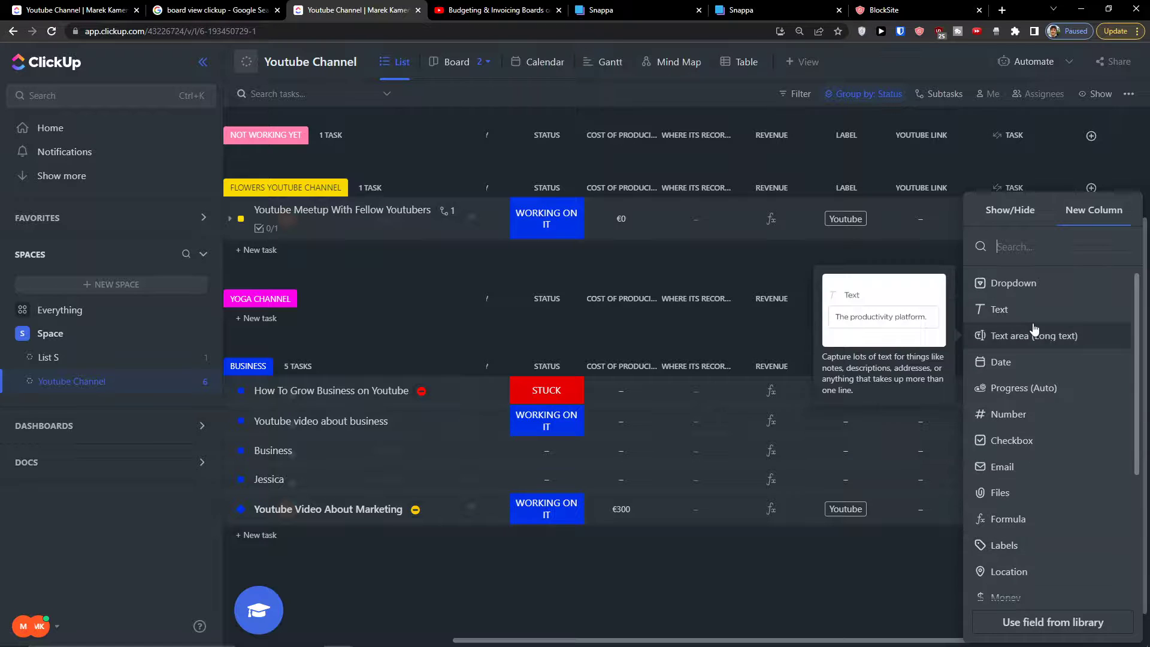
{"action": "scroll", "coordinate": [1024, 403], "scroll_direction": "down", "scroll_amount": 2}
{"action": "scroll", "coordinate": [1059, 436], "scroll_direction": "down", "scroll_amount": 2}
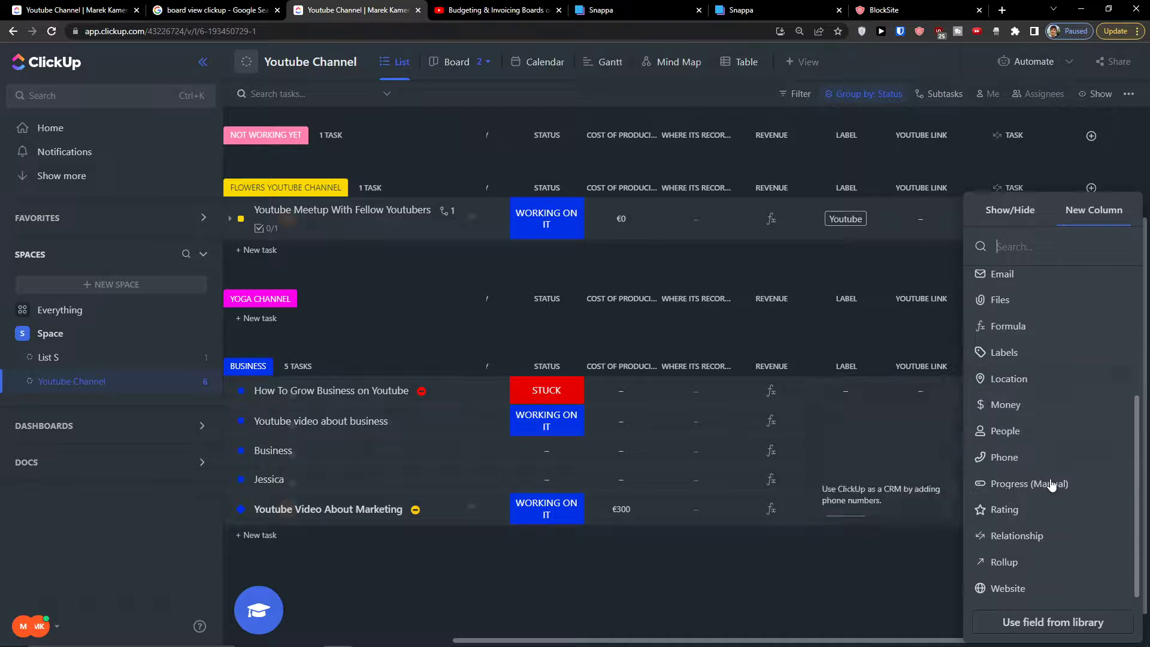
{"action": "left_click", "coordinate": [889, 609]}
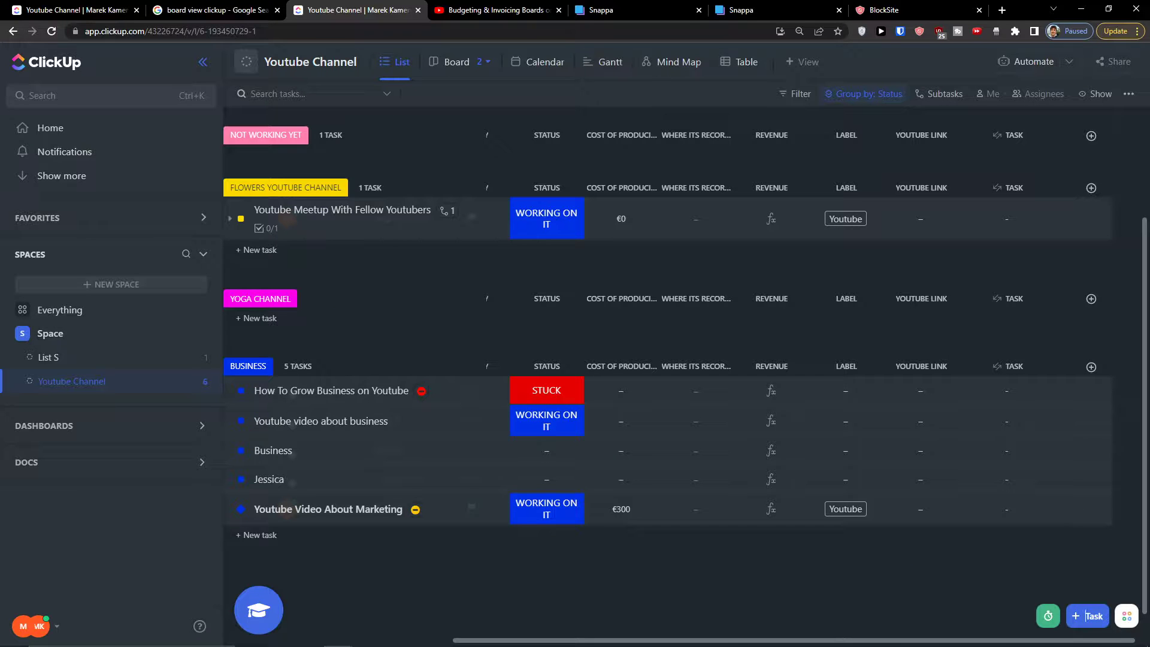
{"action": "scroll", "coordinate": [642, 403], "scroll_direction": "up", "scroll_amount": 3}
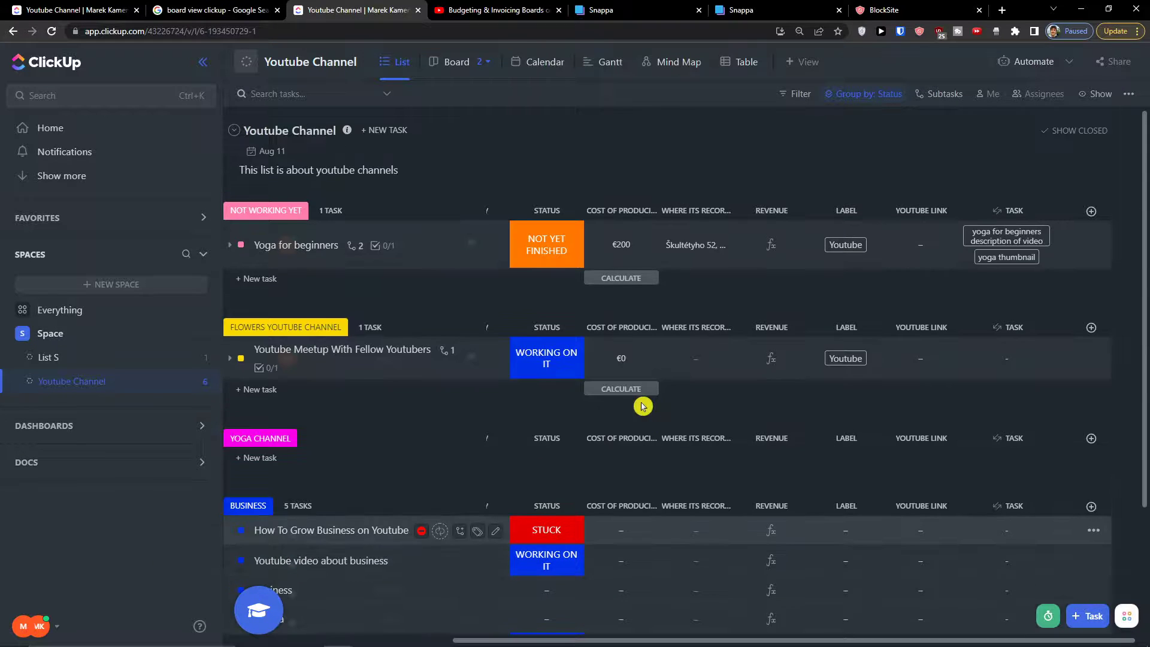